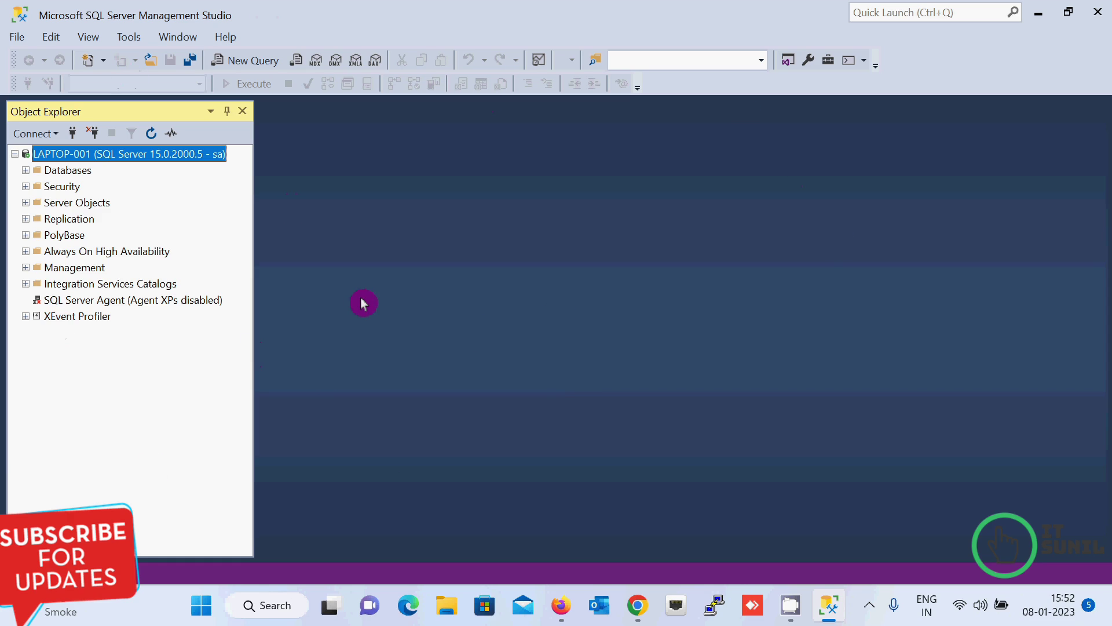
# Step: Start a new database named DEMO on the server and check the default storage paths of its files
pyautogui.click(26, 170)
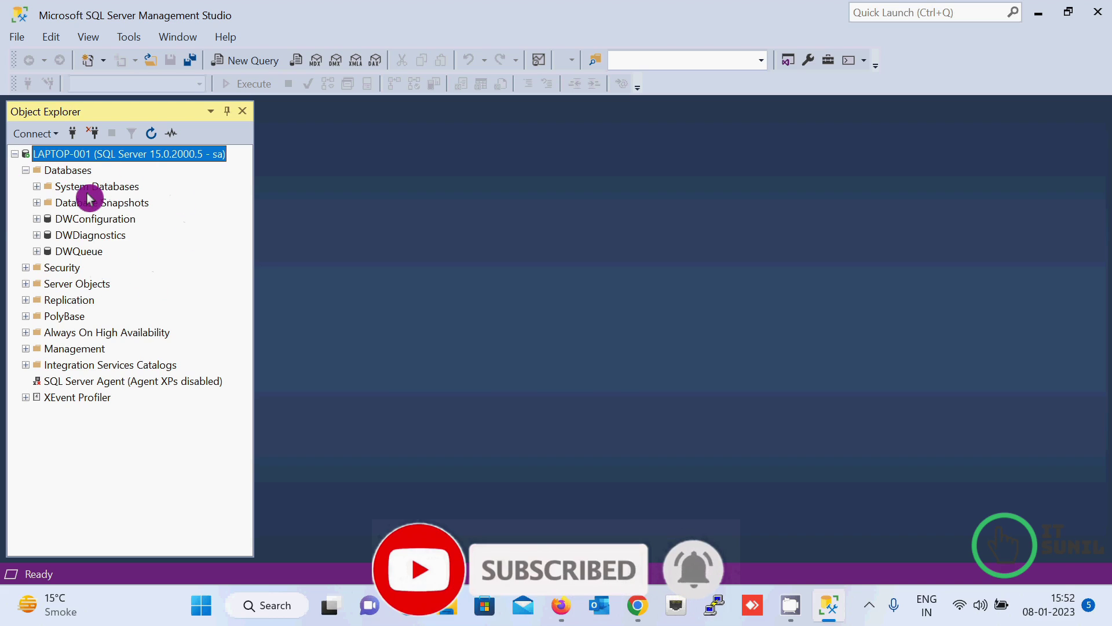
pyautogui.rightClick(65, 174)
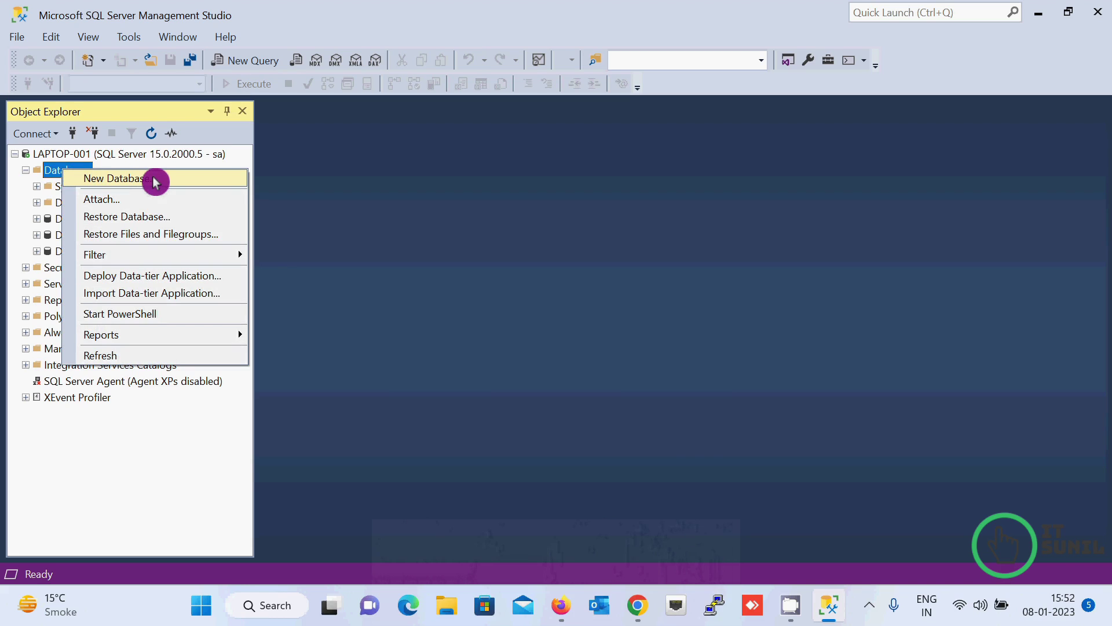
pyautogui.click(155, 183)
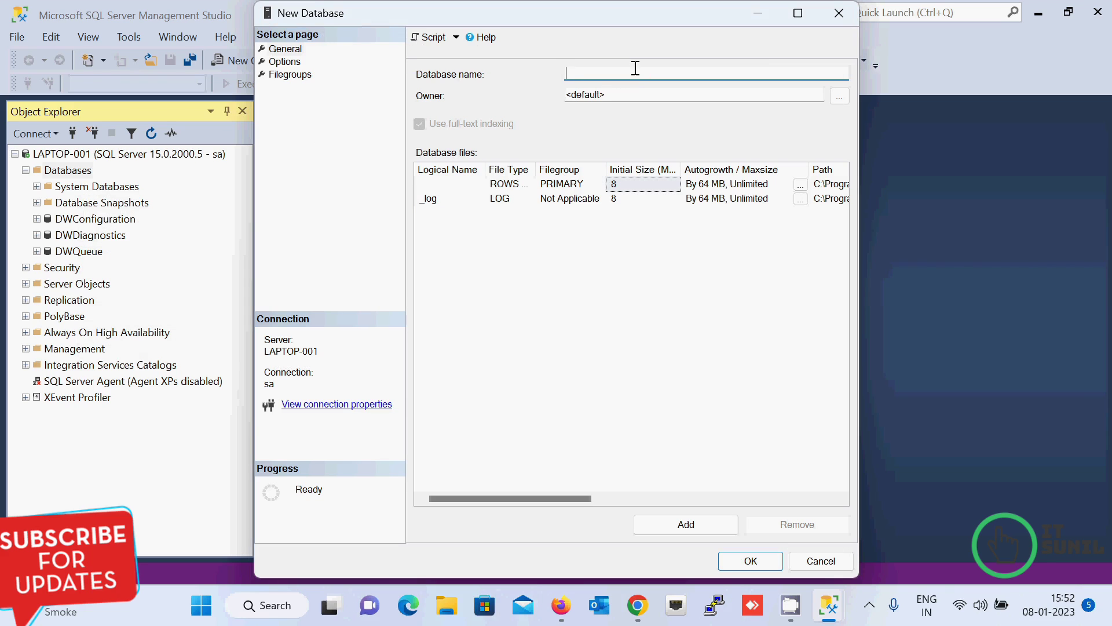
pyautogui.write('DEMO')
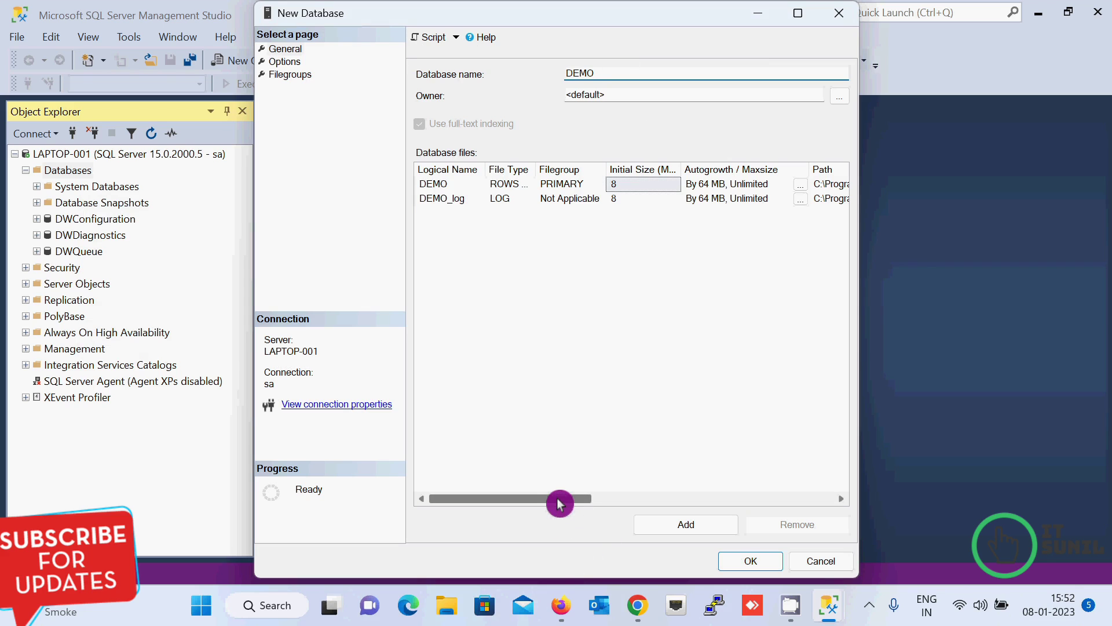
pyautogui.moveTo(559, 503); pyautogui.dragTo(695, 504)
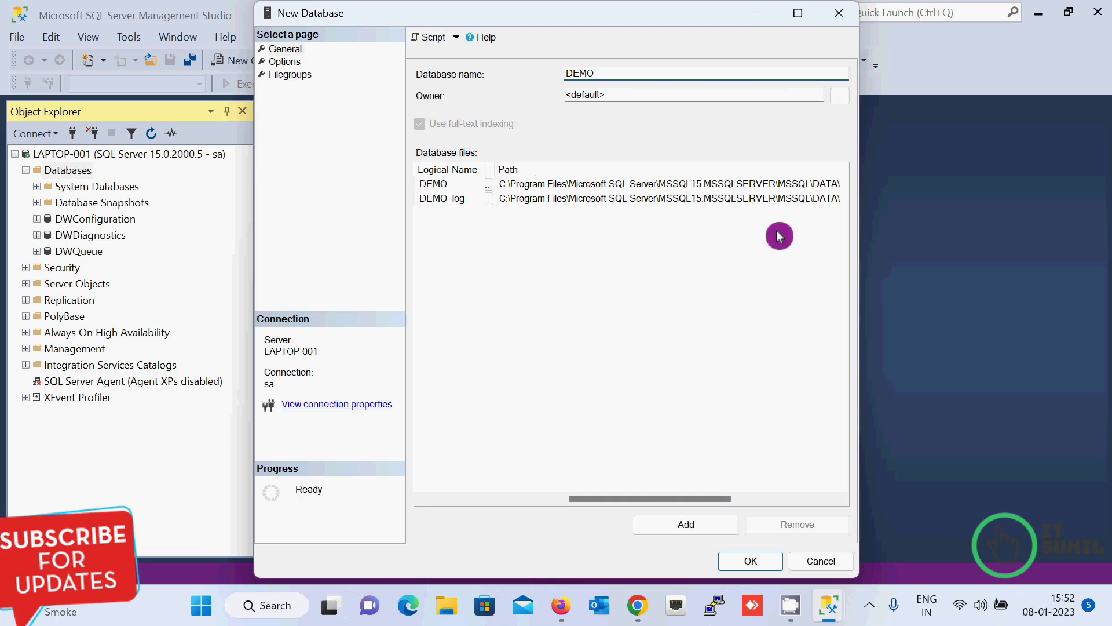
pyautogui.moveTo(675, 504); pyautogui.dragTo(655, 493)
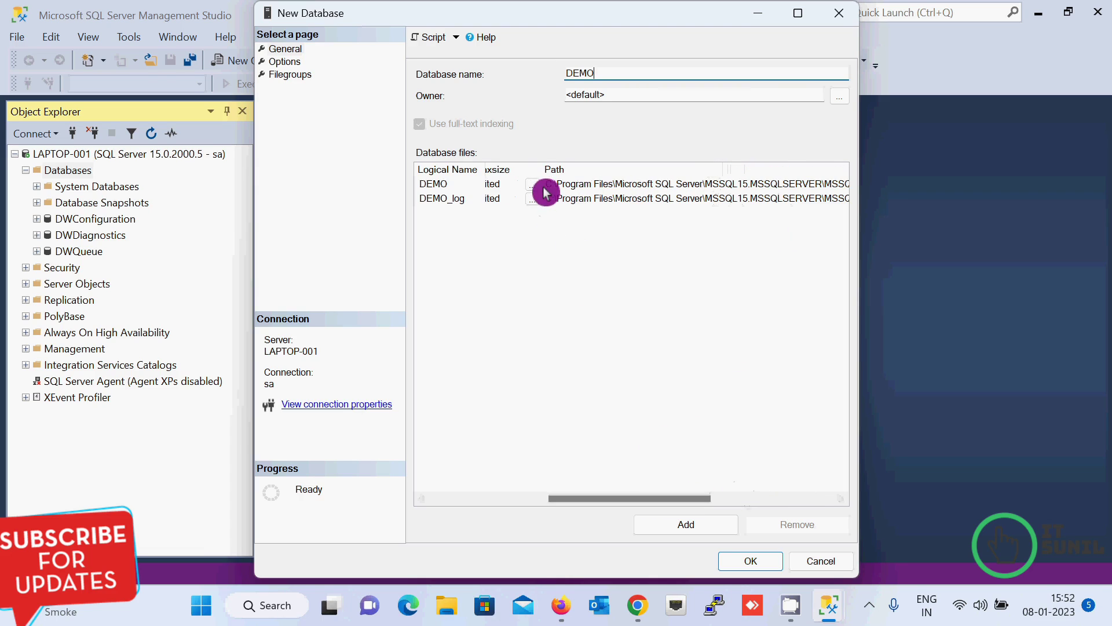
pyautogui.moveTo(651, 496); pyautogui.dragTo(689, 498)
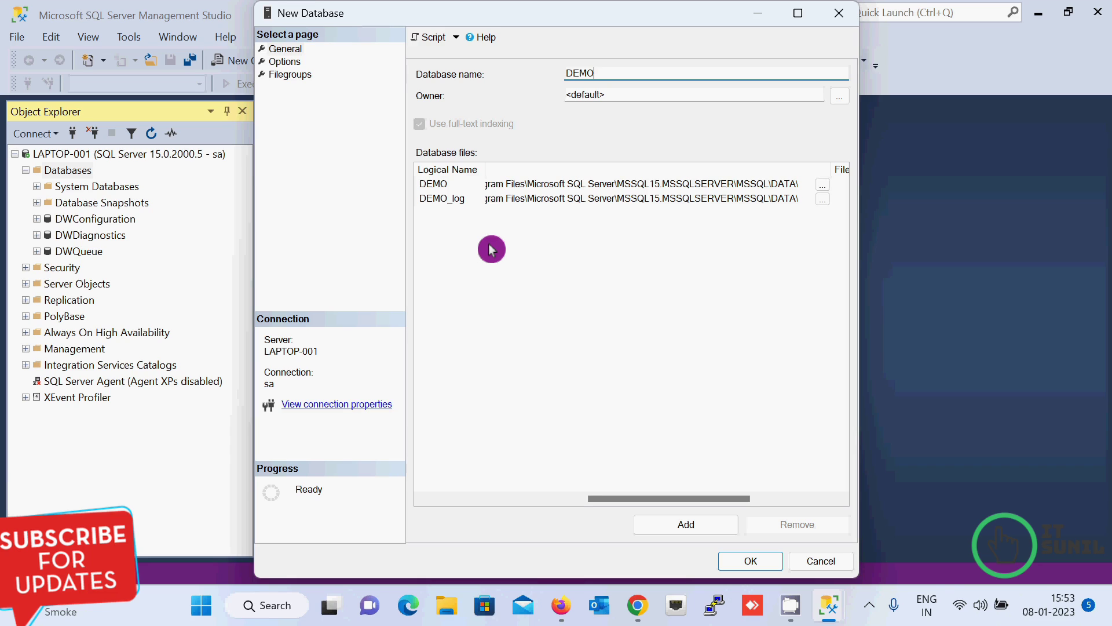
# Step: Switch to File Explorer, create a folder named SQL Database on drive D:, and close the window
pyautogui.press('super+r')
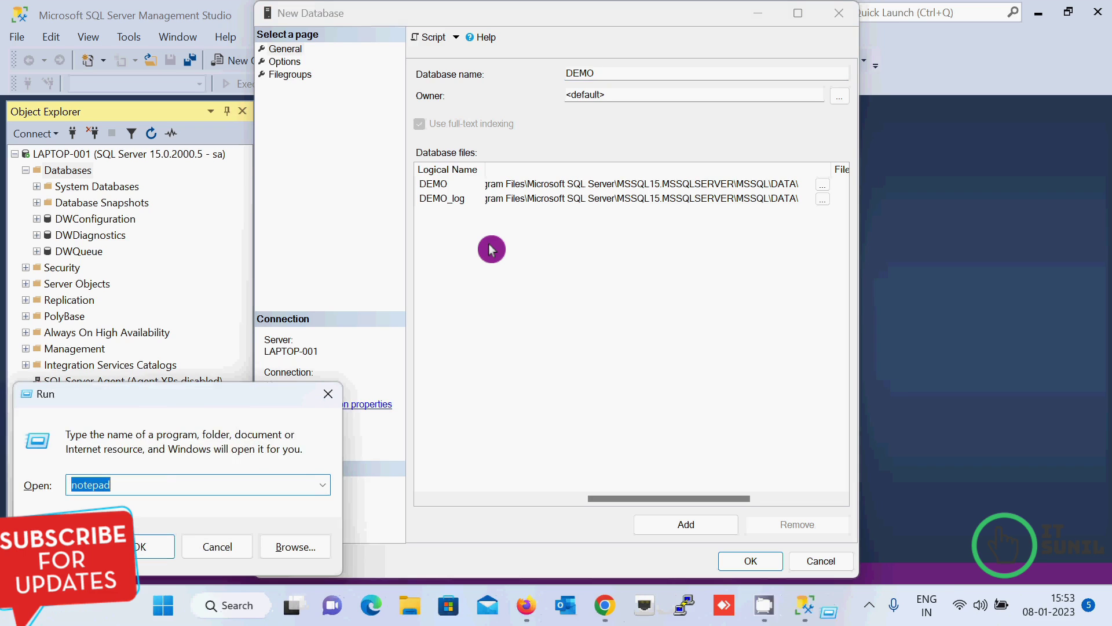
pyautogui.write('d:')
pyautogui.press('Return')
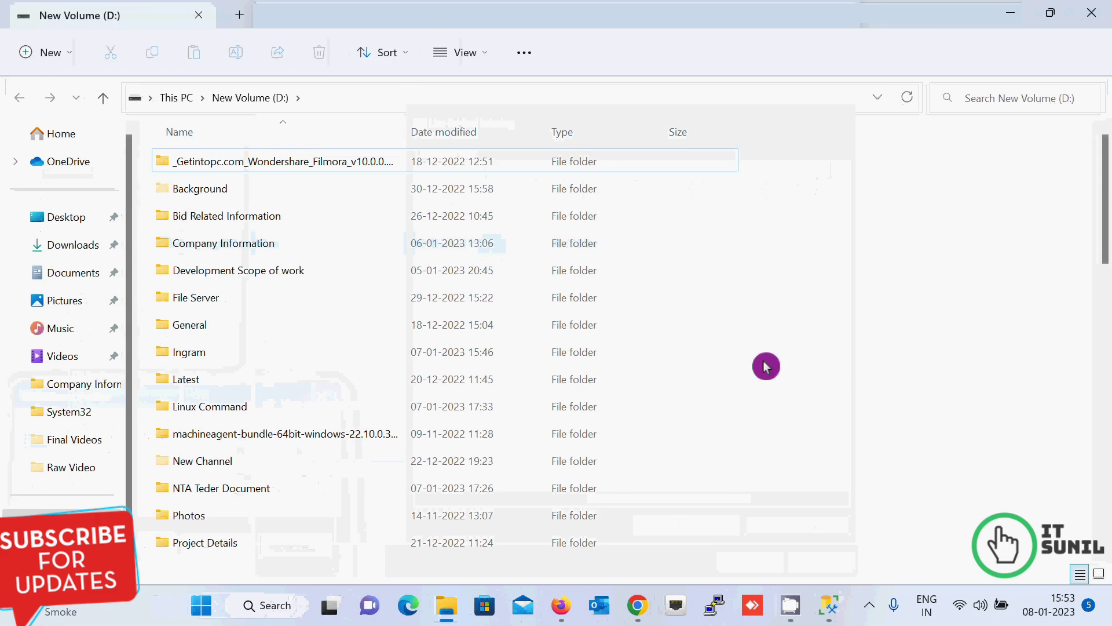
pyautogui.rightClick(840, 334)
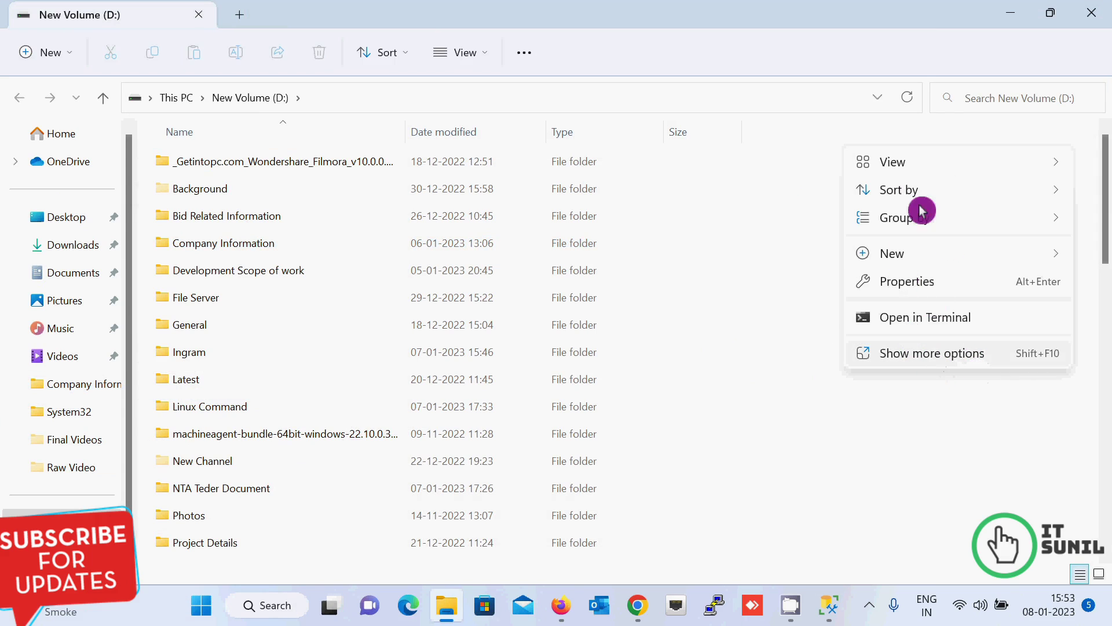
pyautogui.moveTo(975, 256)
pyautogui.click(665, 257)
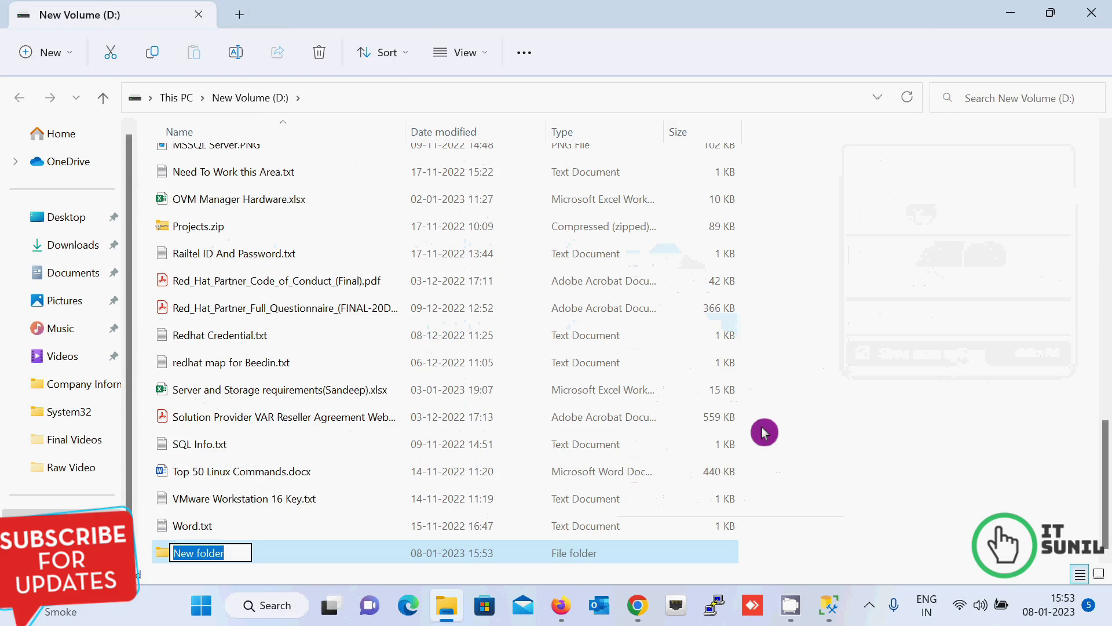
pyautogui.write('SQL Datav')
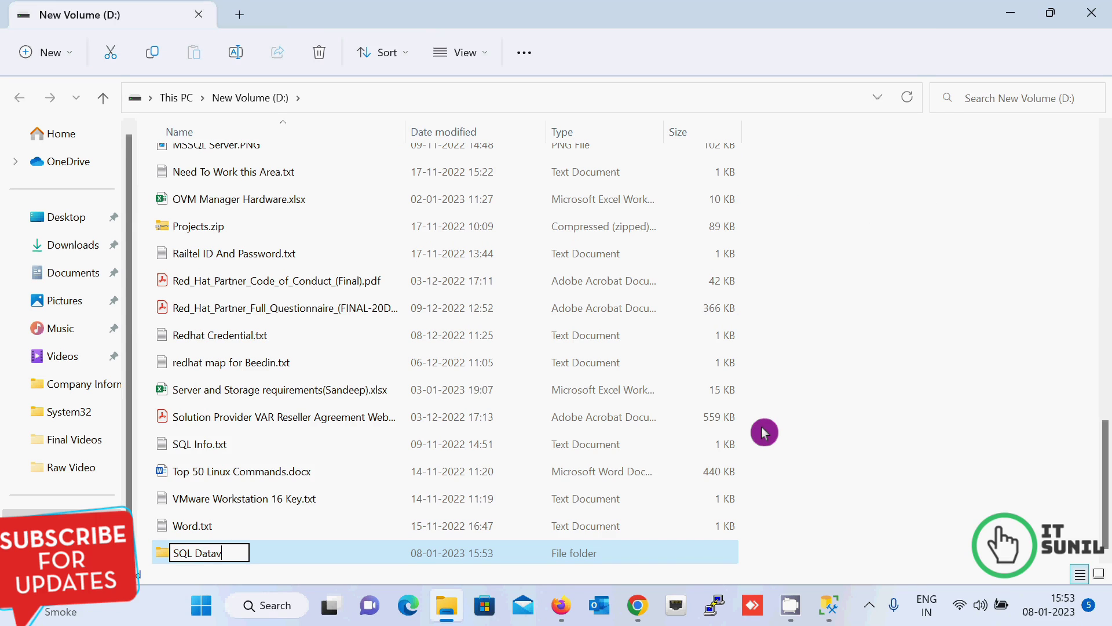
pyautogui.press('BackSpace')
pyautogui.write('base')
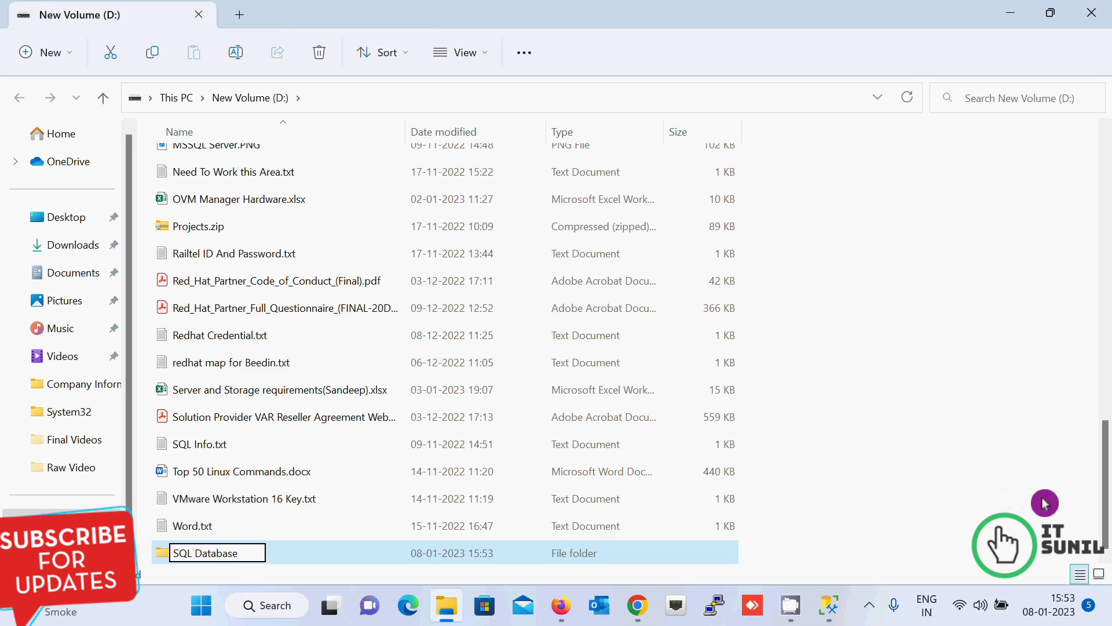
pyautogui.press('Return')
pyautogui.click(1105, 17)
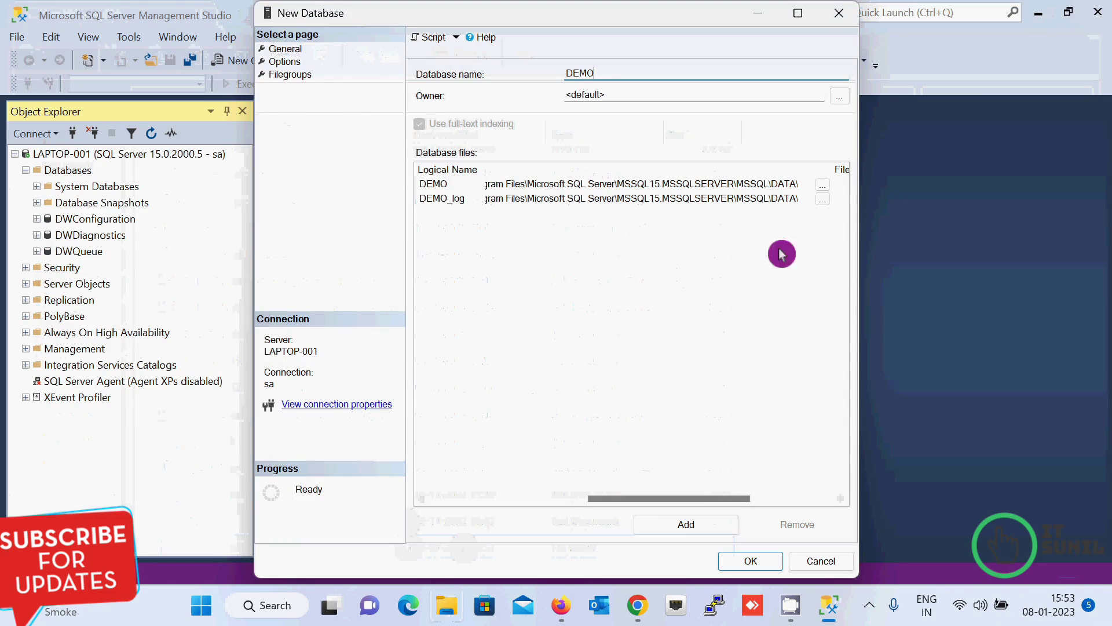
# Step: Set the storage path of the DEMO data file to the folder D:\SQL Database
pyautogui.click(823, 186)
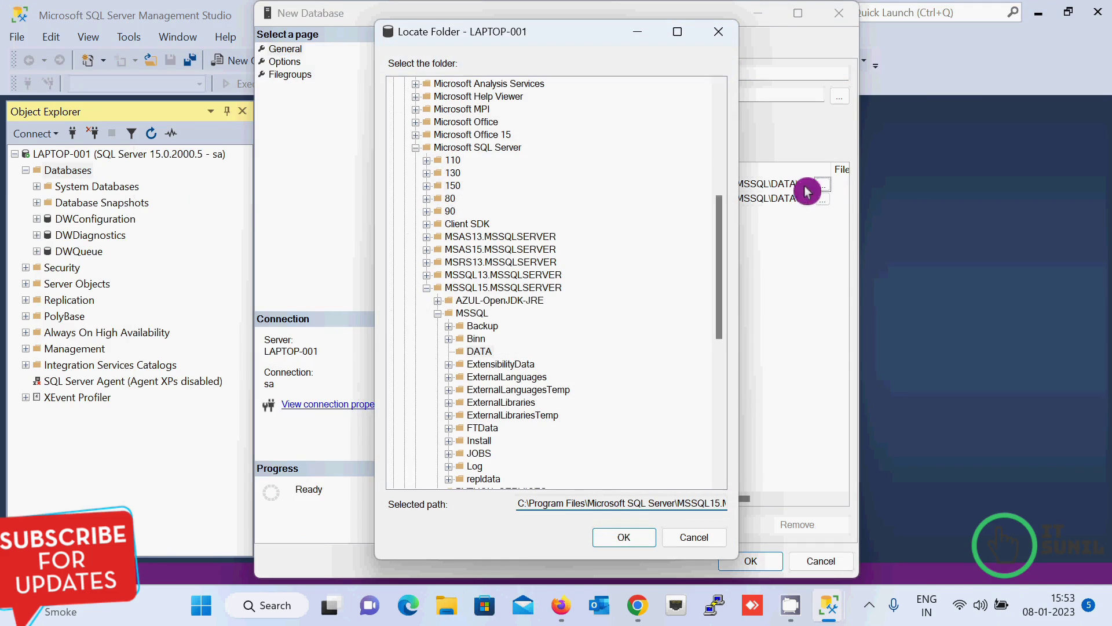
pyautogui.click(416, 148)
pyautogui.scroll(3, 419, 292)
pyautogui.scroll(7, 420, 295)
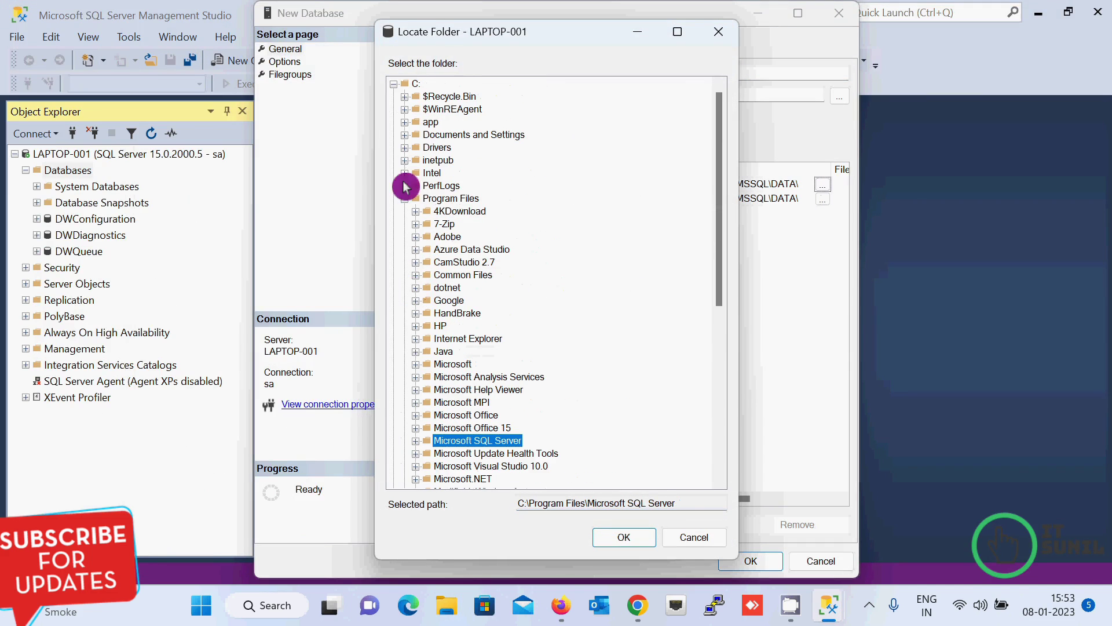
pyautogui.click(404, 198)
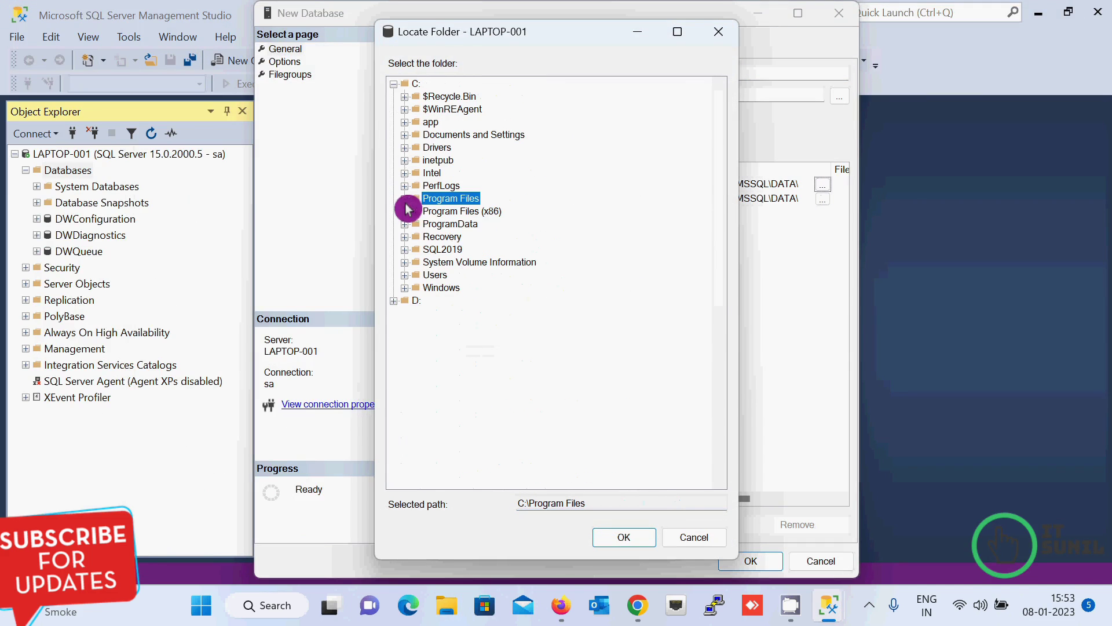
pyautogui.click(394, 300)
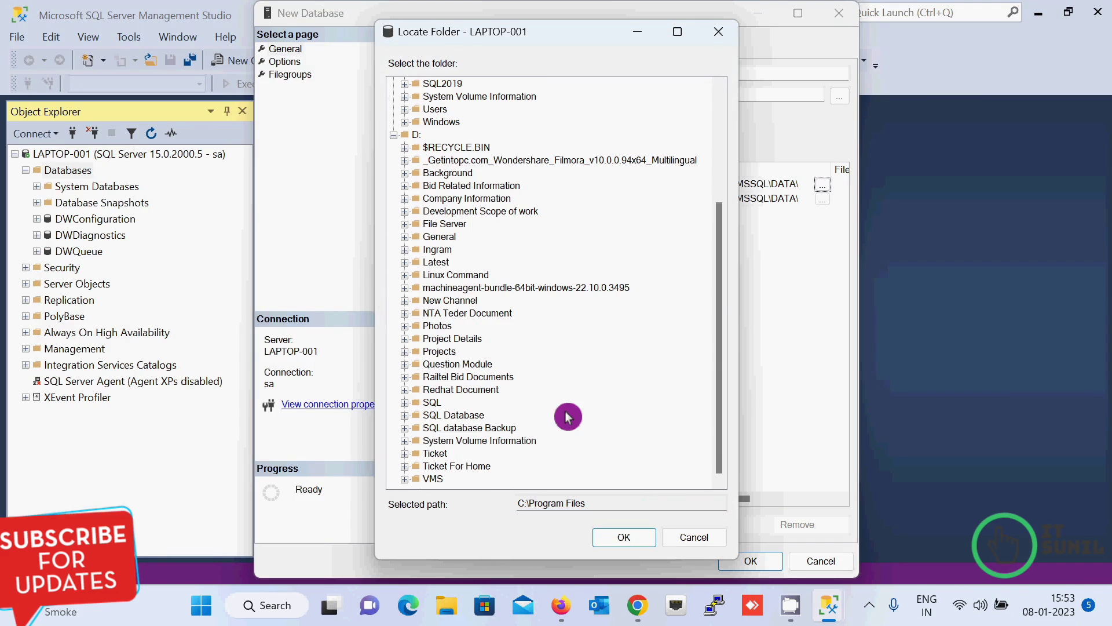
pyautogui.click(451, 415)
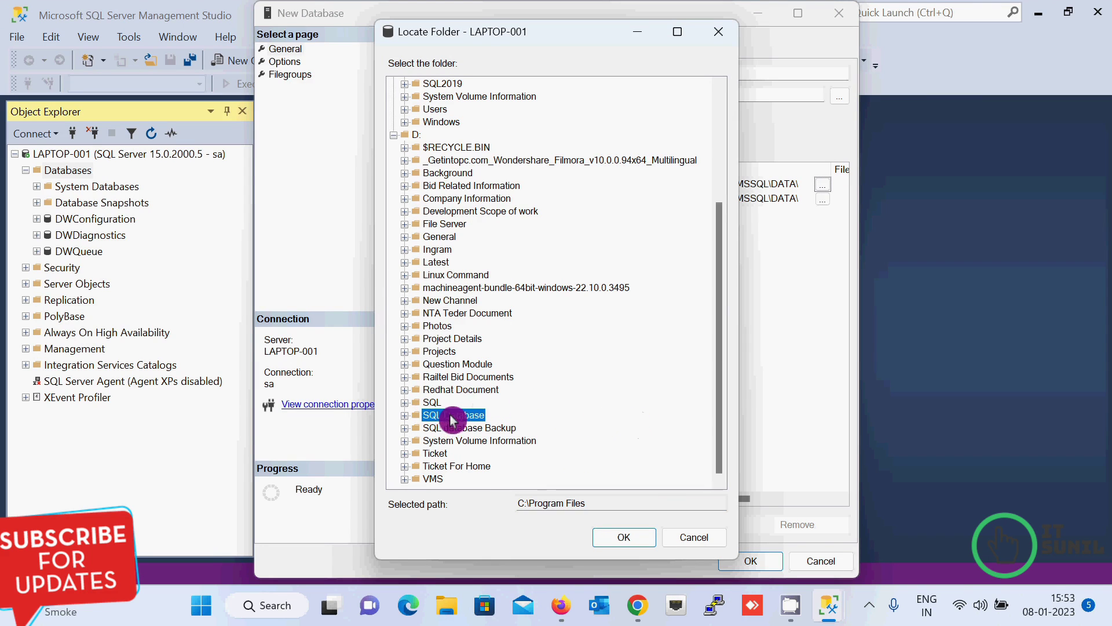
pyautogui.click(627, 541)
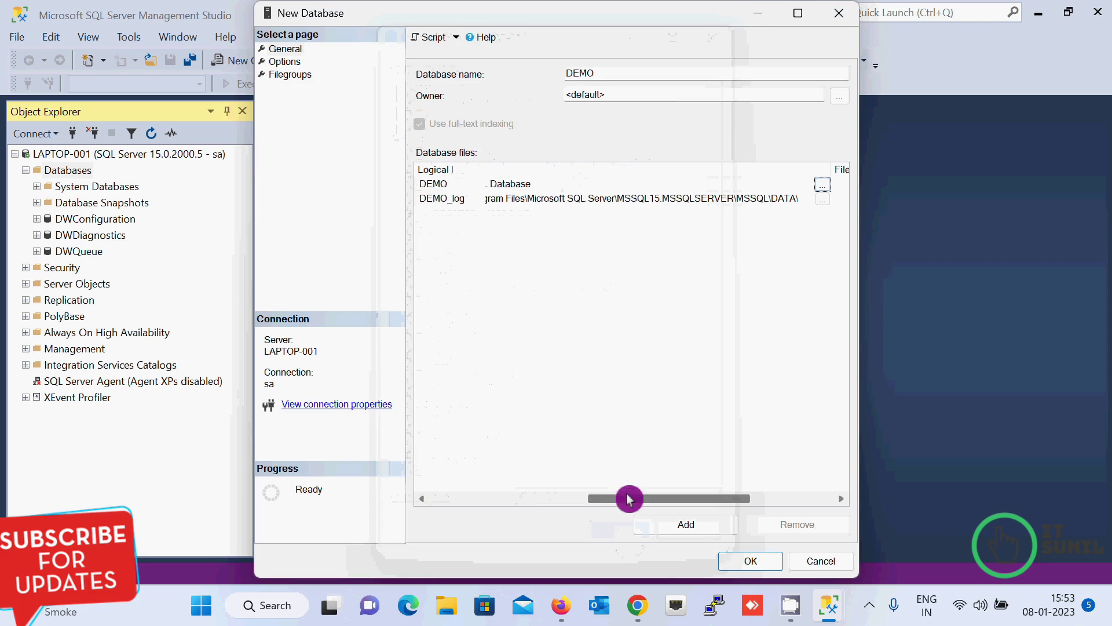
# Step: Set the storage path of the DEMO_log file to the folder D:\SQL Database
pyautogui.moveTo(631, 502); pyautogui.dragTo(689, 479)
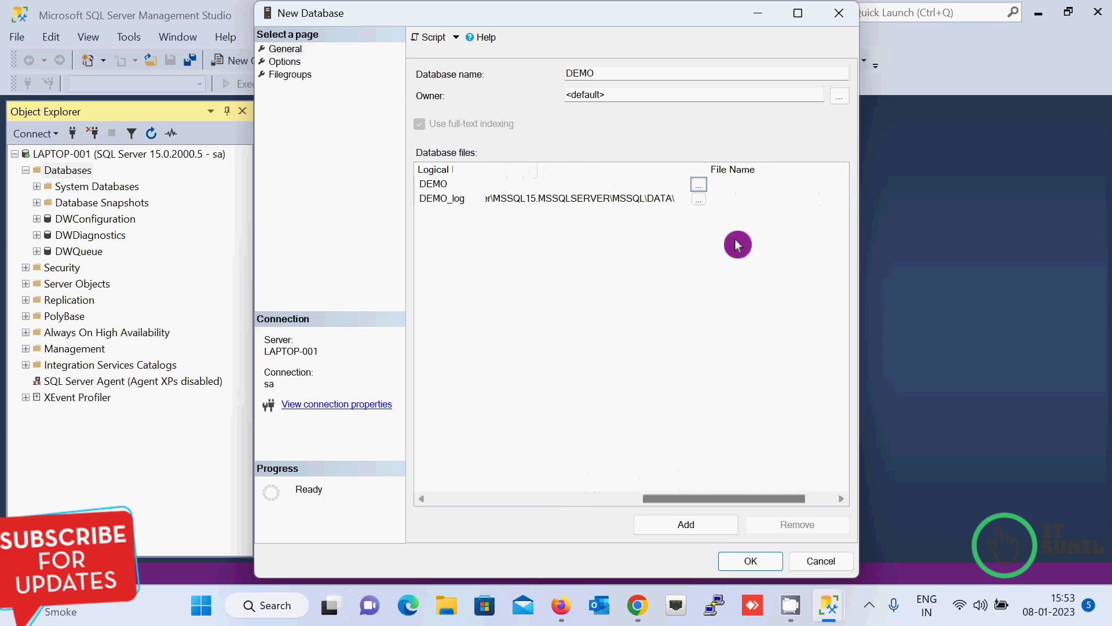
pyautogui.click(700, 200)
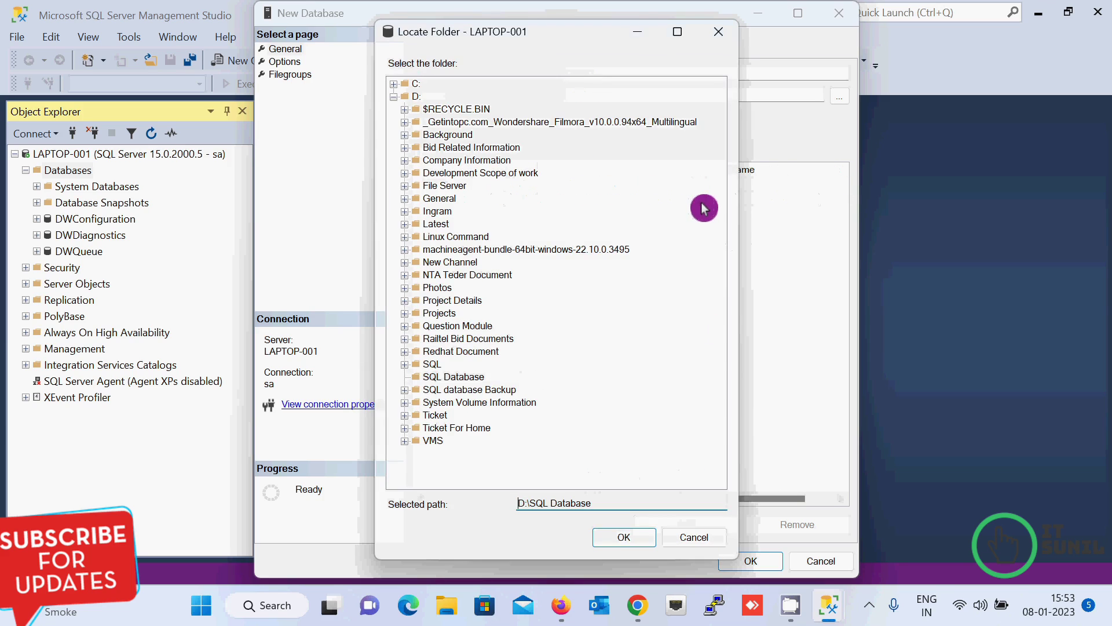
pyautogui.click(460, 377)
pyautogui.click(620, 541)
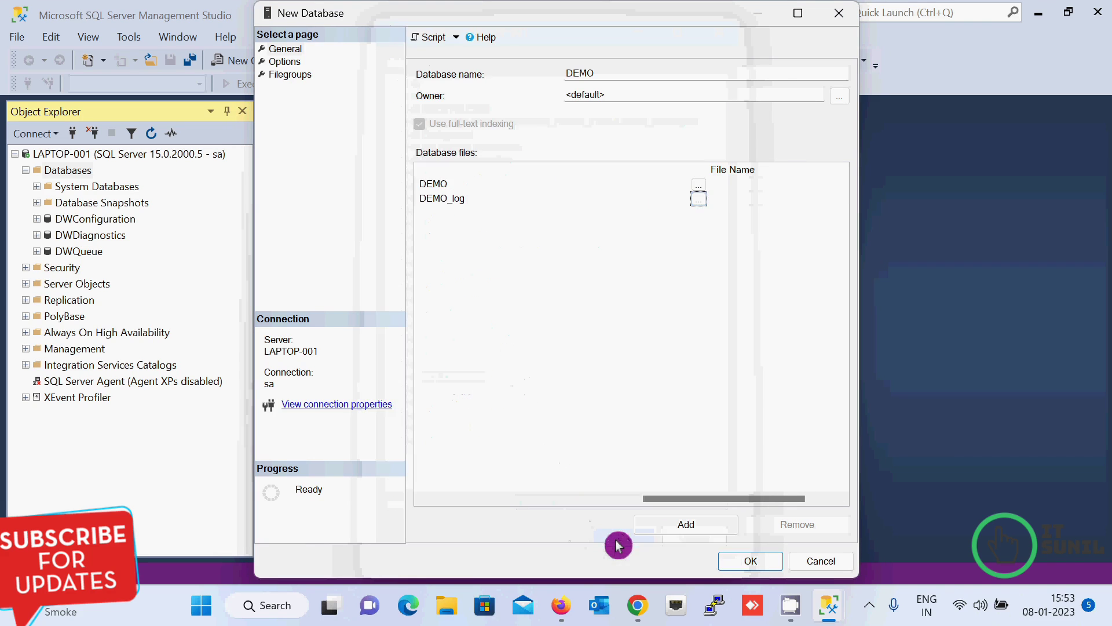
pyautogui.moveTo(728, 497); pyautogui.dragTo(489, 497)
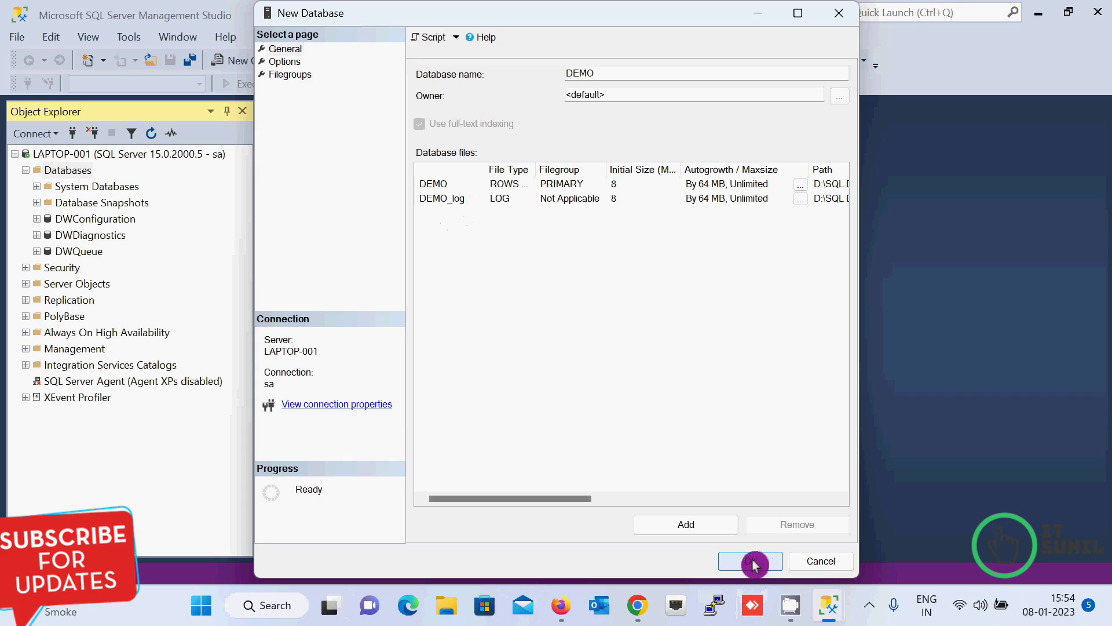
# Step: Review the available compatibility levels in the new database's options, then create the DEMO database with the level left as is
pyautogui.click(283, 62)
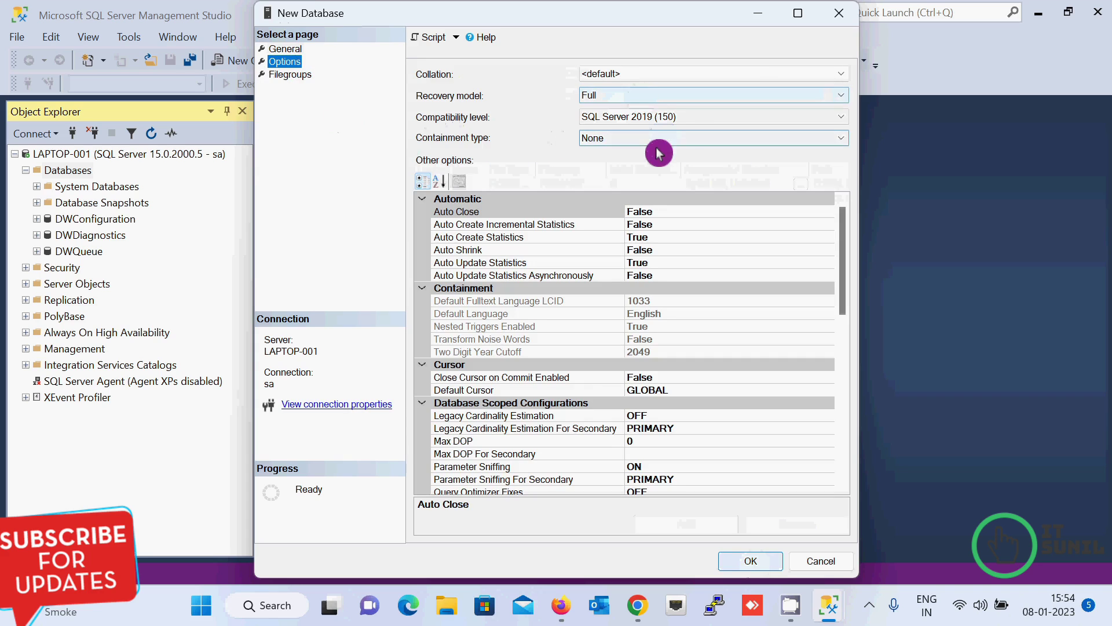
pyautogui.click(731, 119)
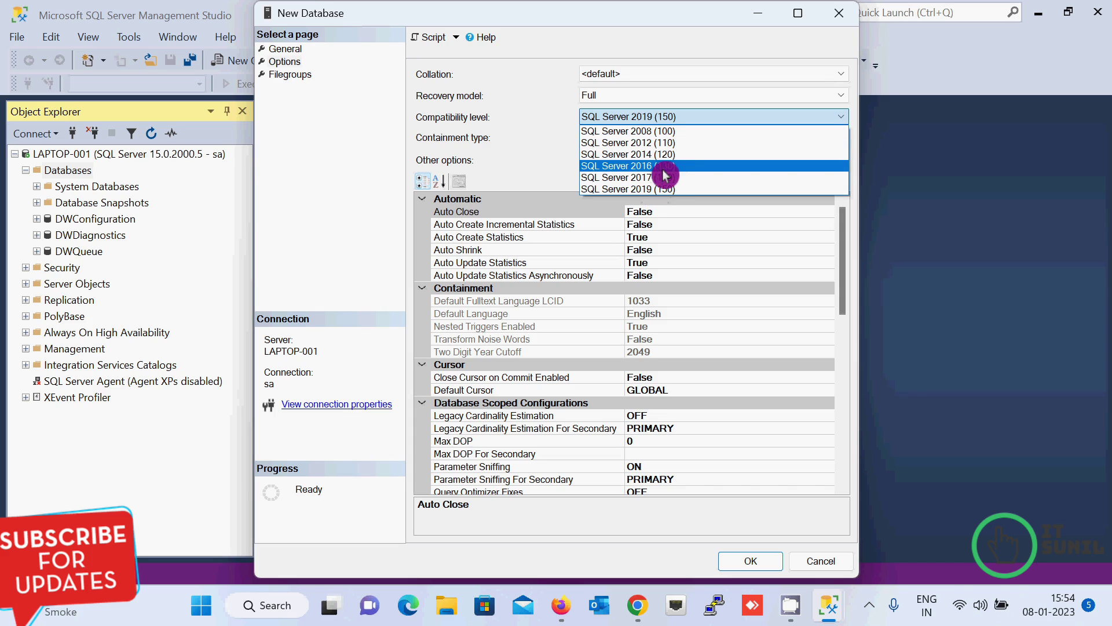
pyautogui.click(535, 168)
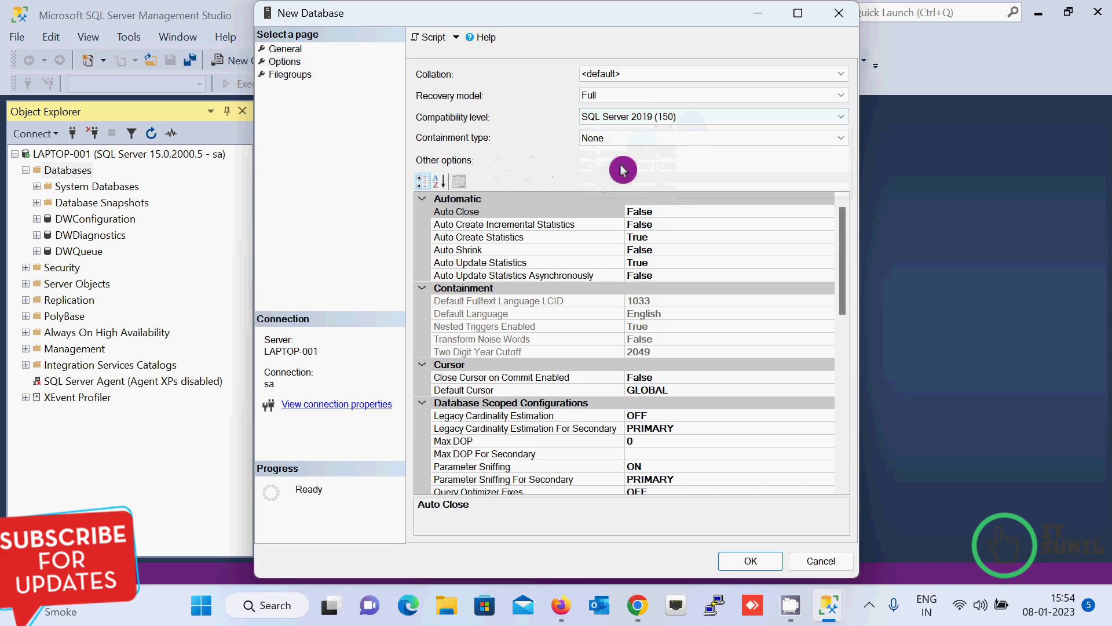
pyautogui.click(285, 49)
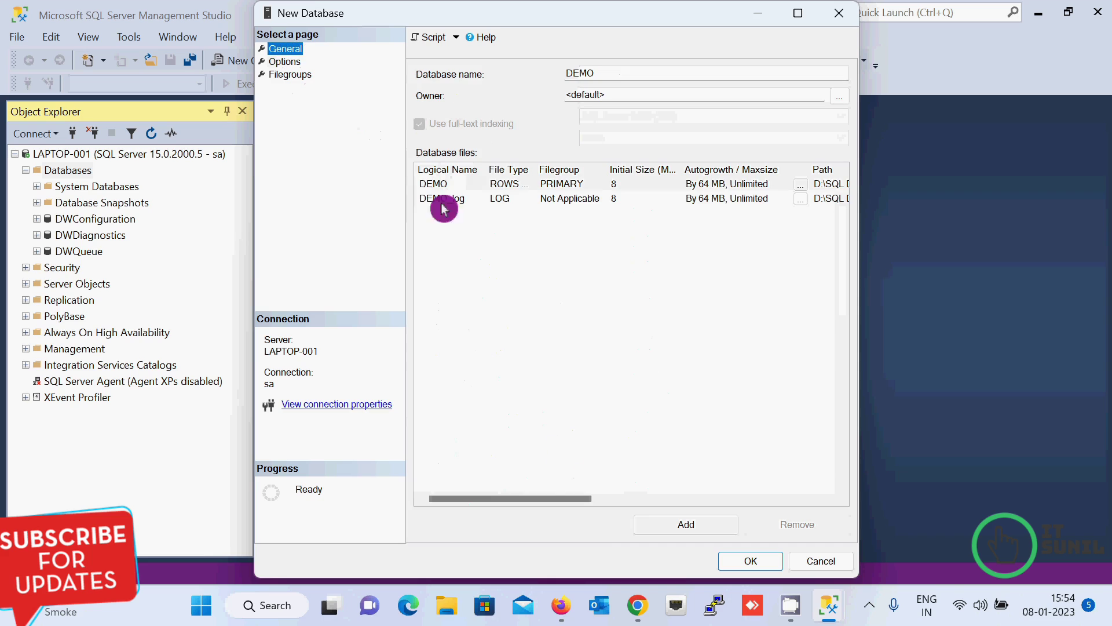
pyautogui.click(739, 562)
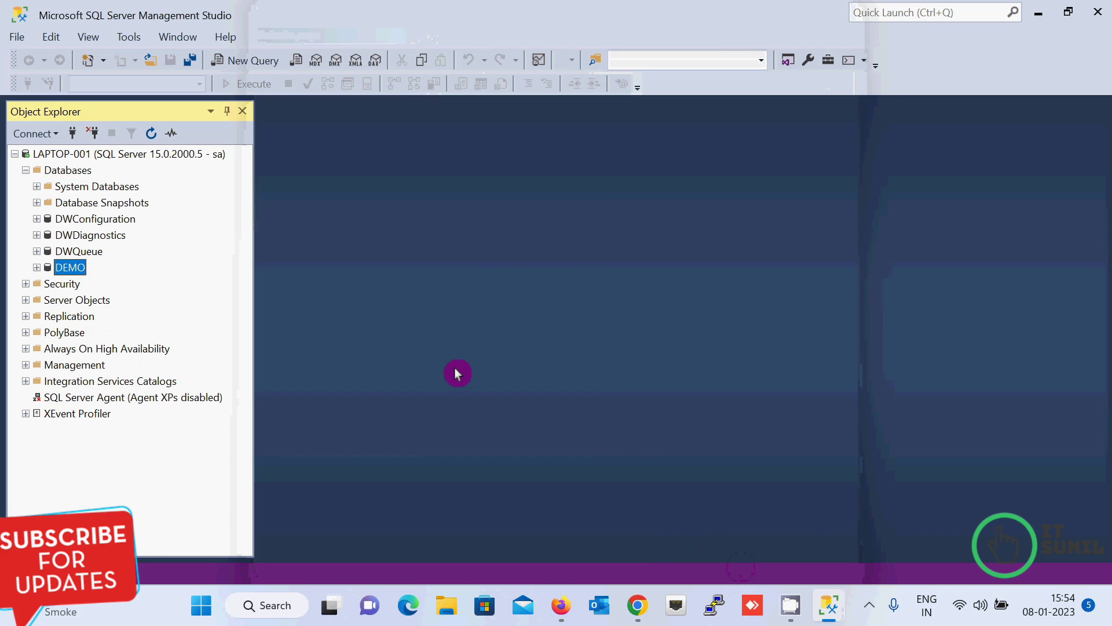
# Step: Expand the DEMO database in the server tree to view its object folders
pyautogui.click(37, 267)
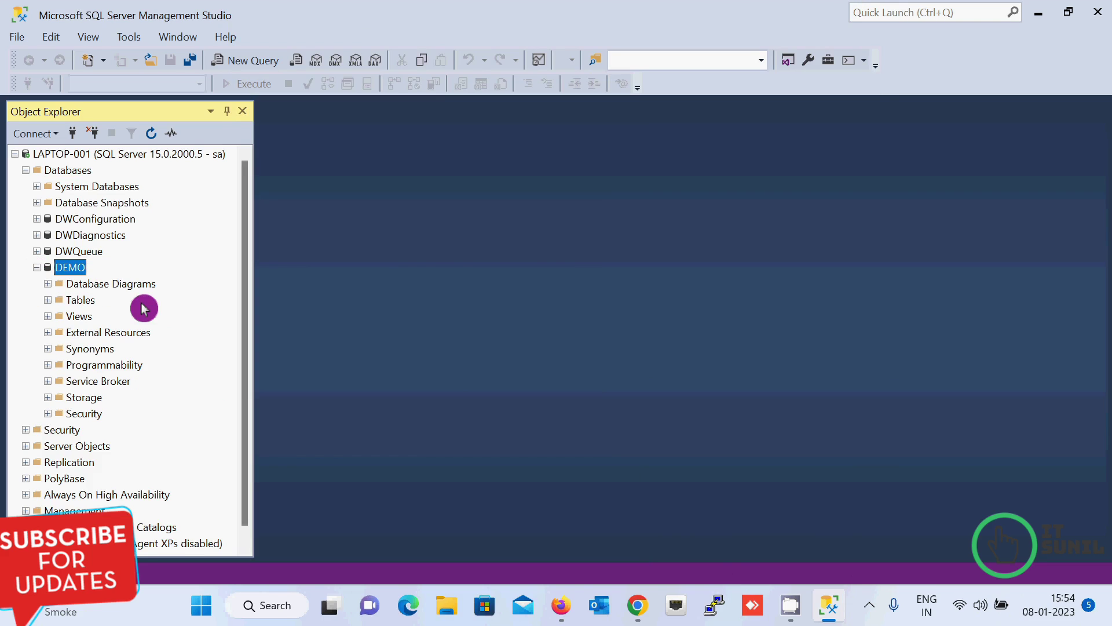
pyautogui.hotkey('alt', 'Tab')
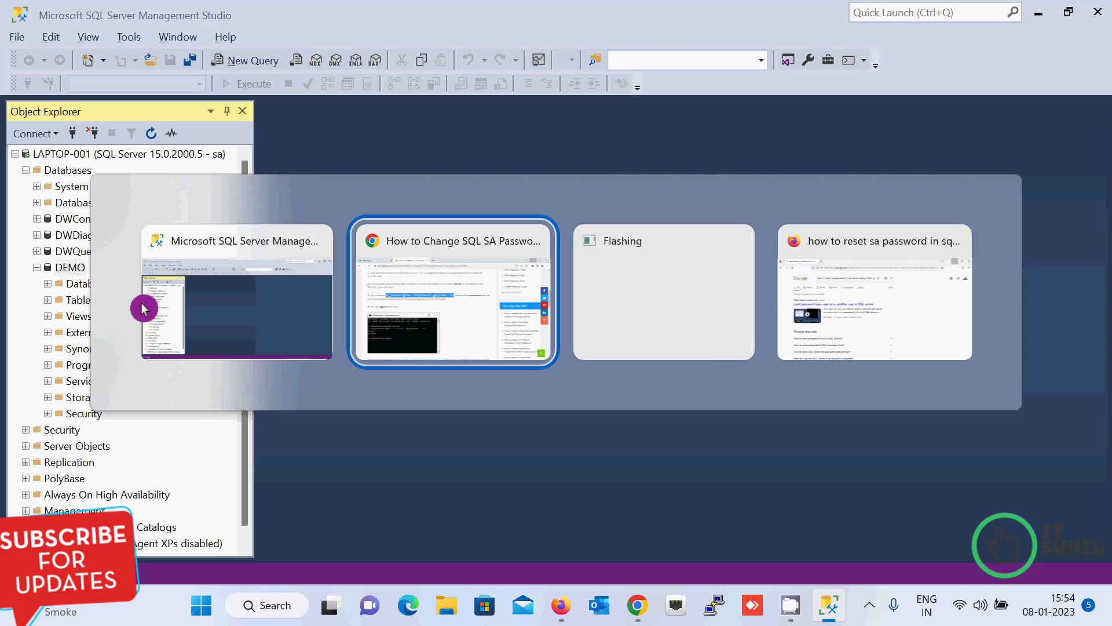
pyautogui.click(144, 308)
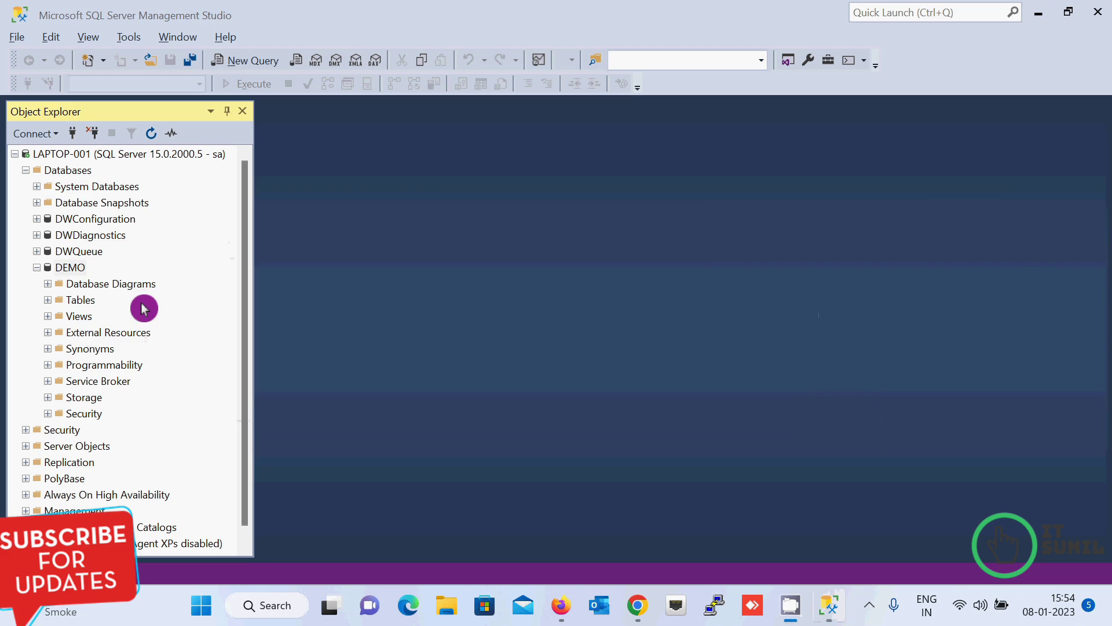
# Step: Open the folder D:\SQL Database in File Explorer to check the DEMO database files, then close the window
pyautogui.press('super+r')
pyautogui.write('d:')
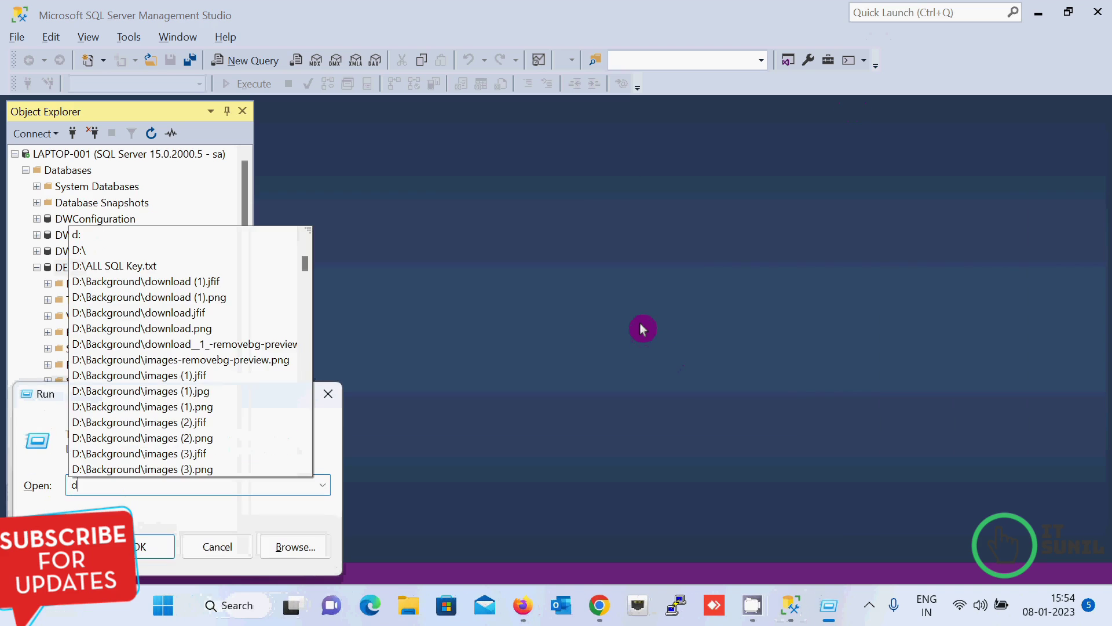
pyautogui.press('Return')
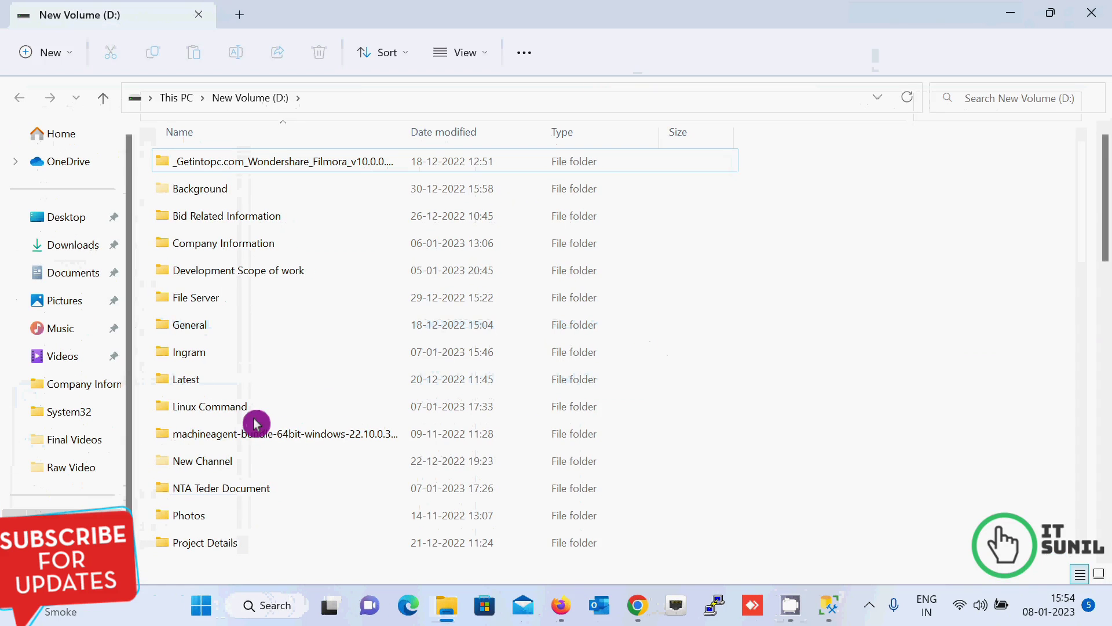
pyautogui.click(265, 514)
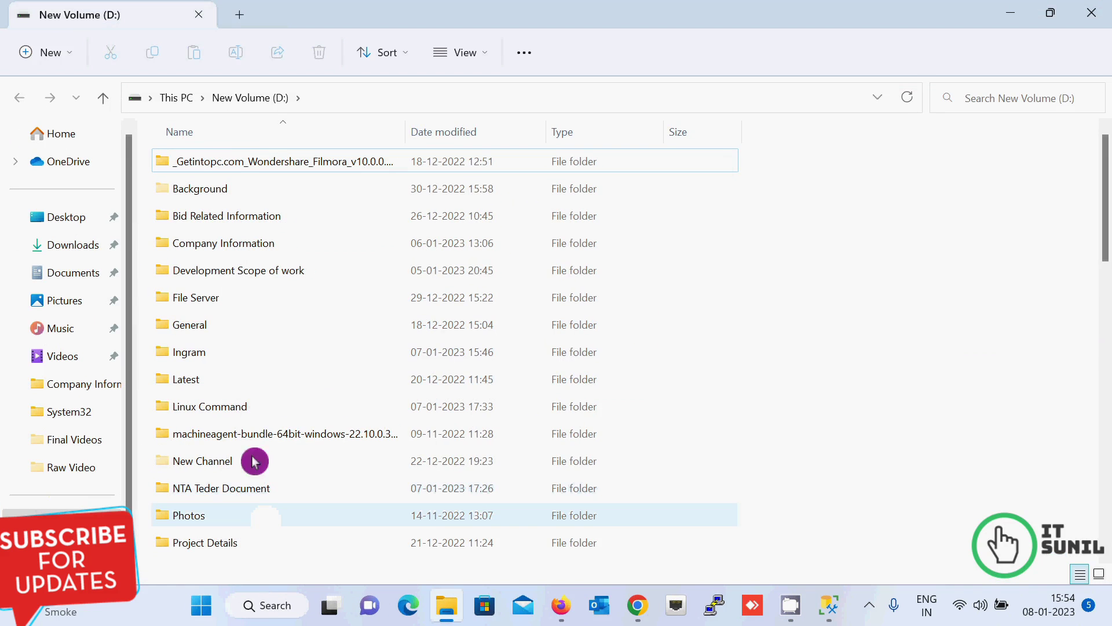
pyautogui.click(205, 355)
pyautogui.press('s')
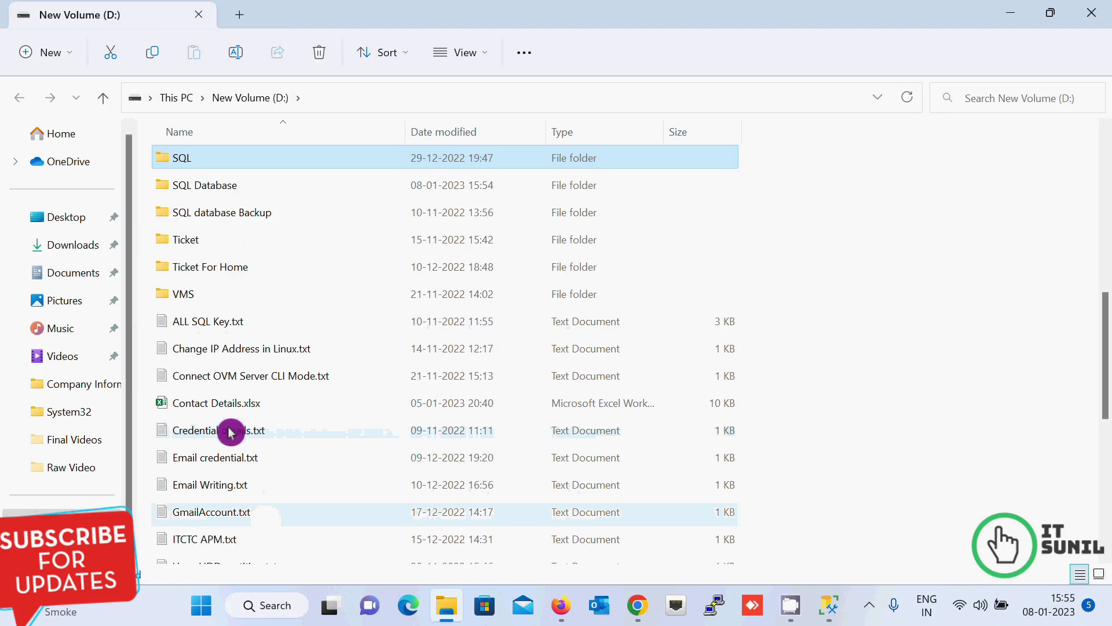
pyautogui.doubleClick(234, 185)
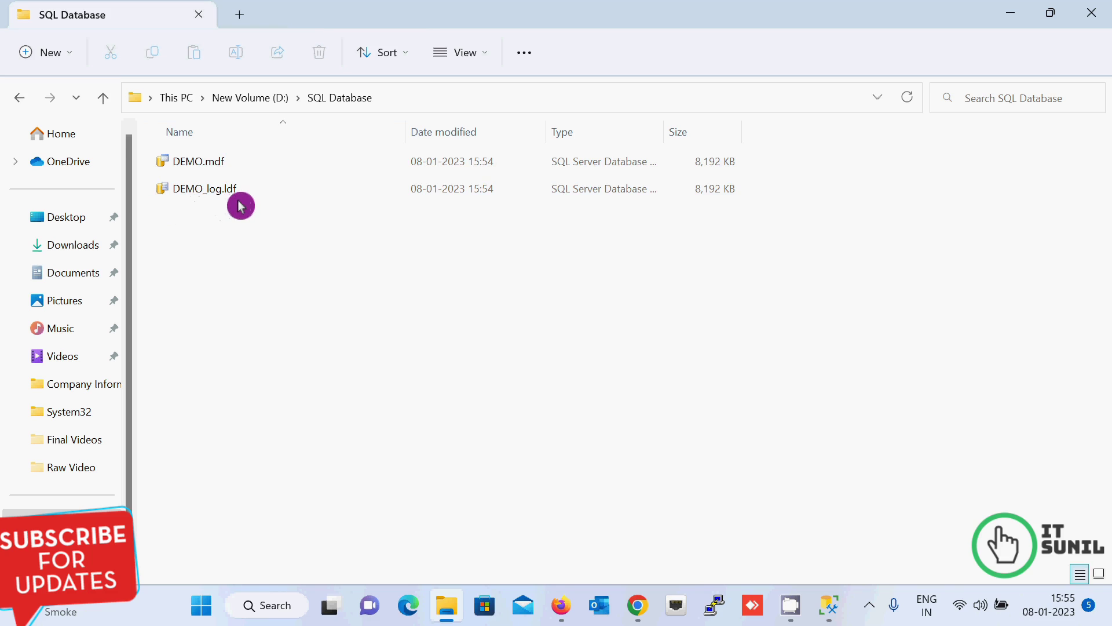
pyautogui.click(1093, 23)
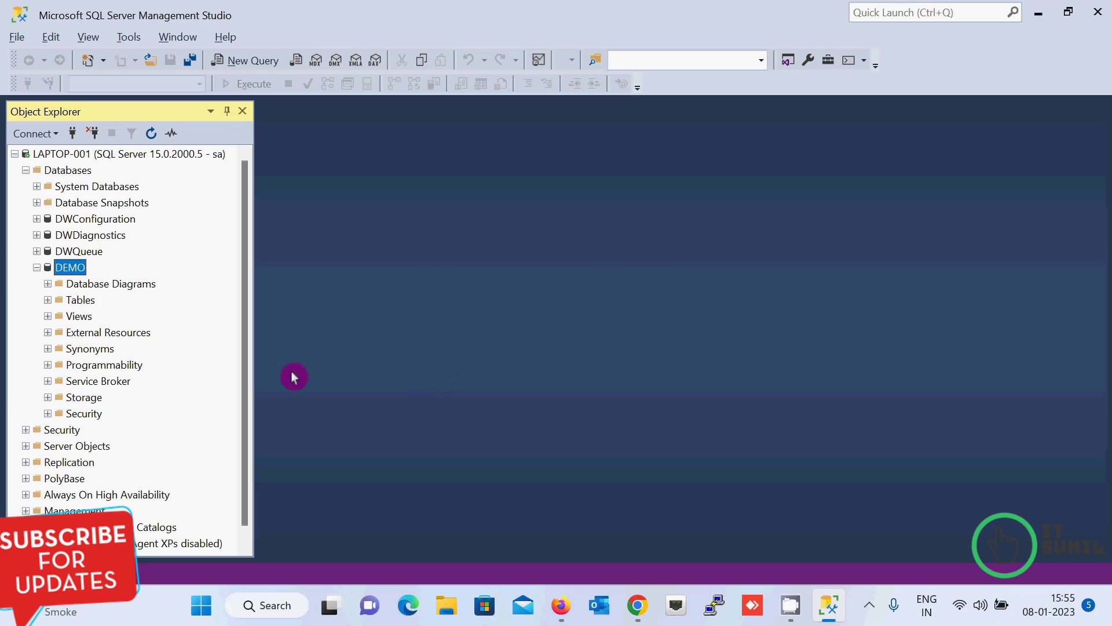
# Step: Start a backup of the DEMO database, remove the default destination, and keep the backup type as Full after reviewing the types
pyautogui.rightClick(69, 269)
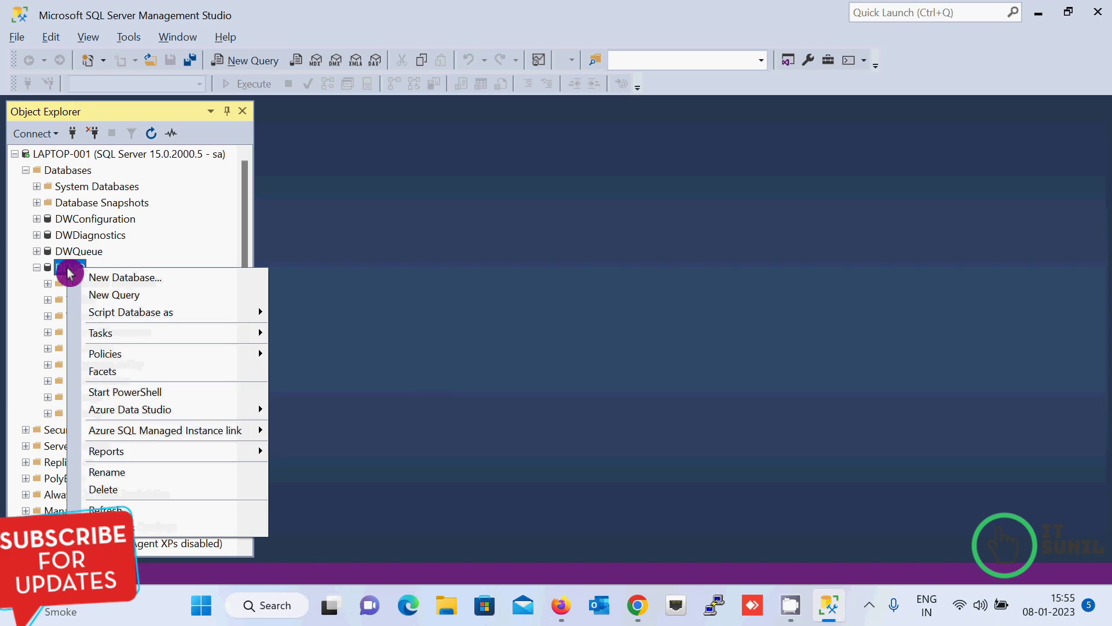
pyautogui.moveTo(241, 336)
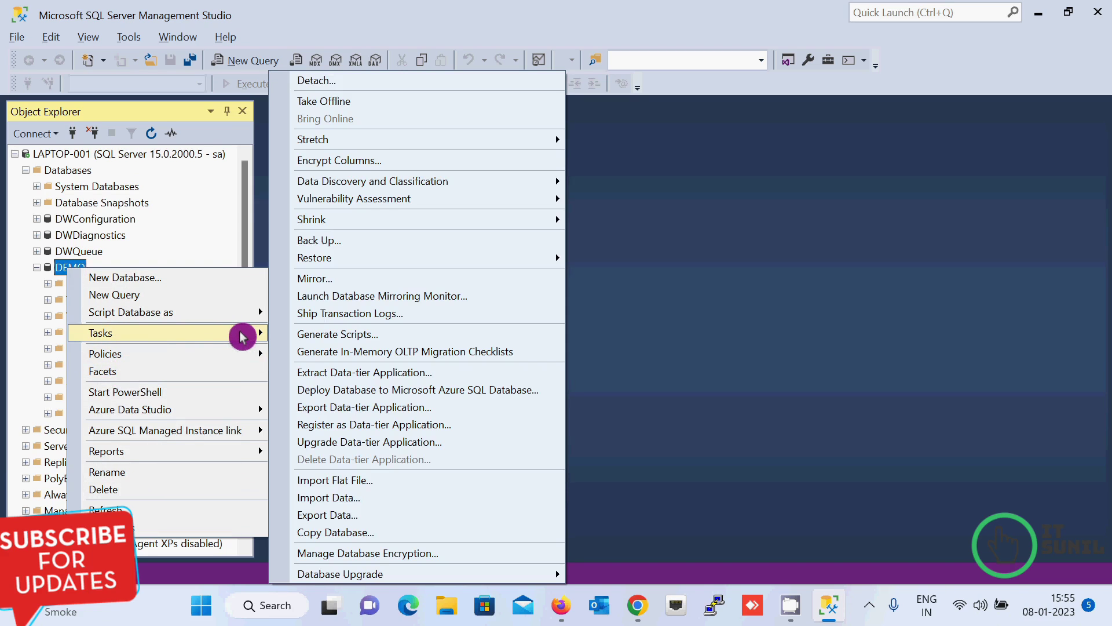
pyautogui.click(468, 244)
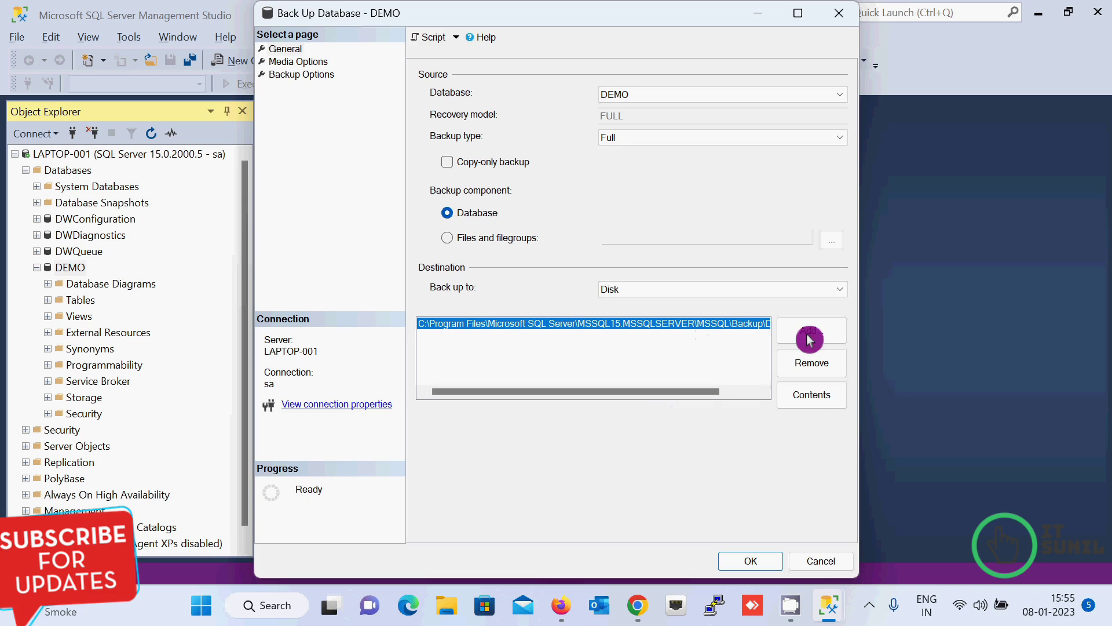
pyautogui.click(812, 364)
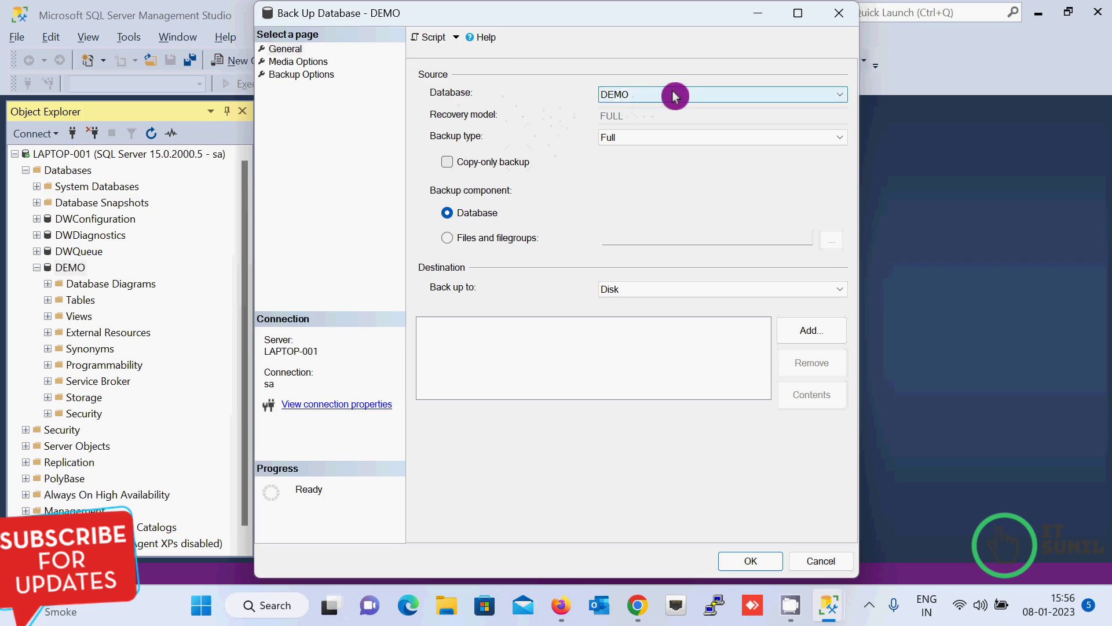
pyautogui.click(657, 143)
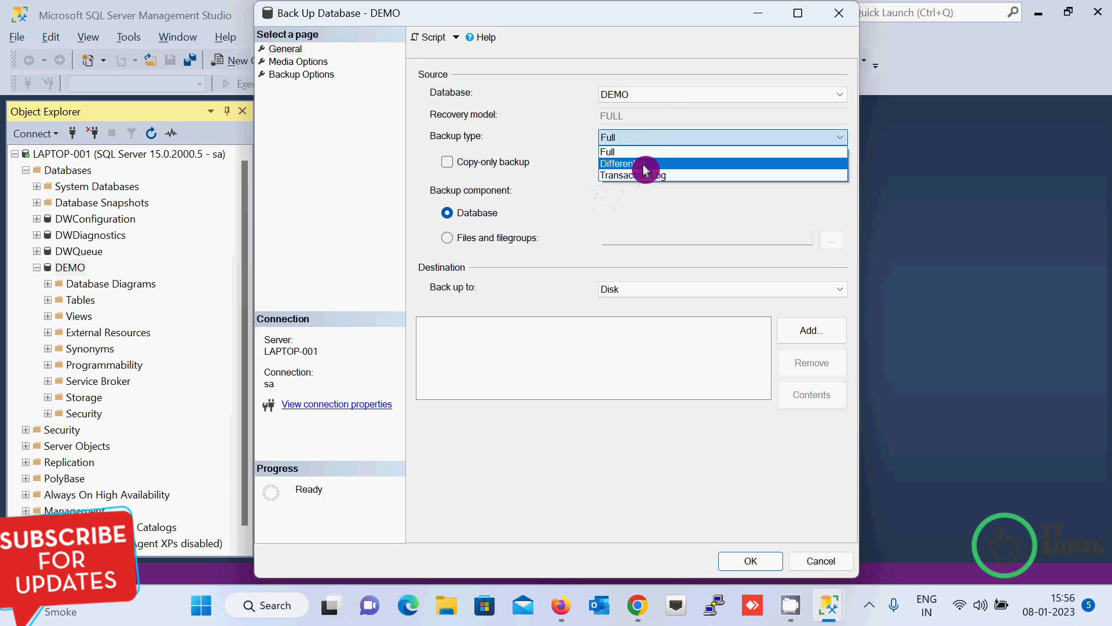
pyautogui.click(632, 215)
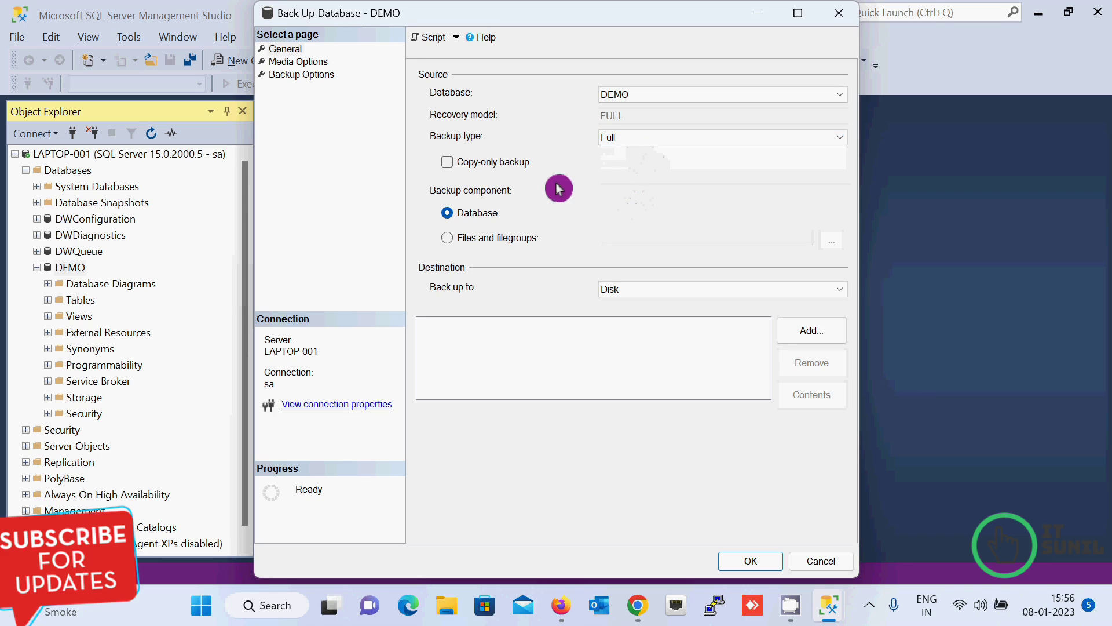
# Step: Add a disk backup destination and browse to the folder D:\SQL Database for it
pyautogui.click(812, 335)
pyautogui.click(700, 299)
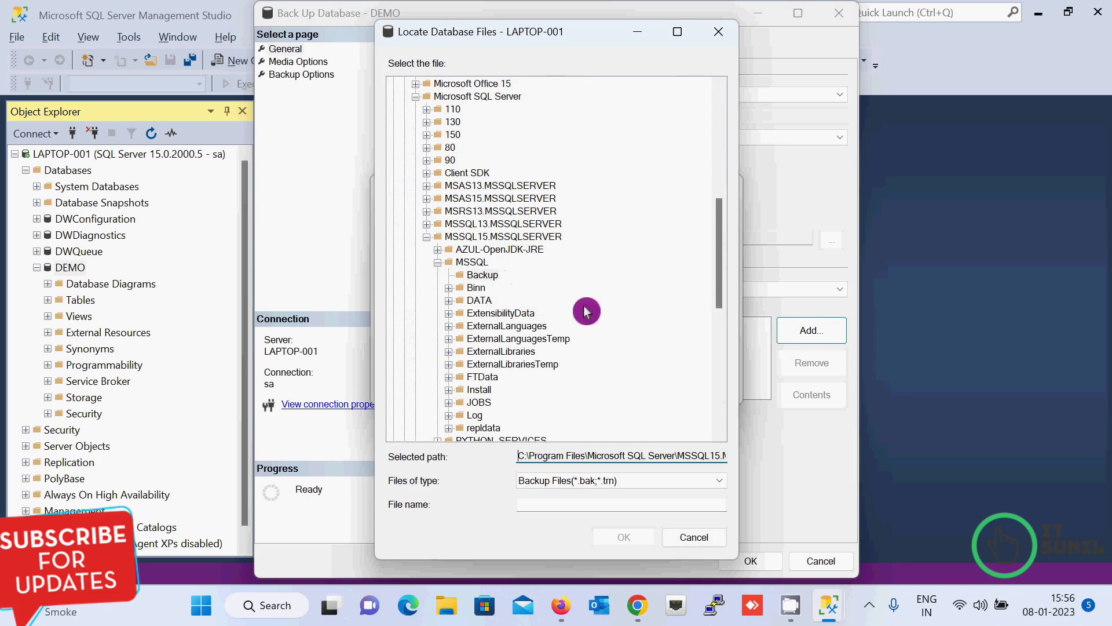
pyautogui.click(426, 237)
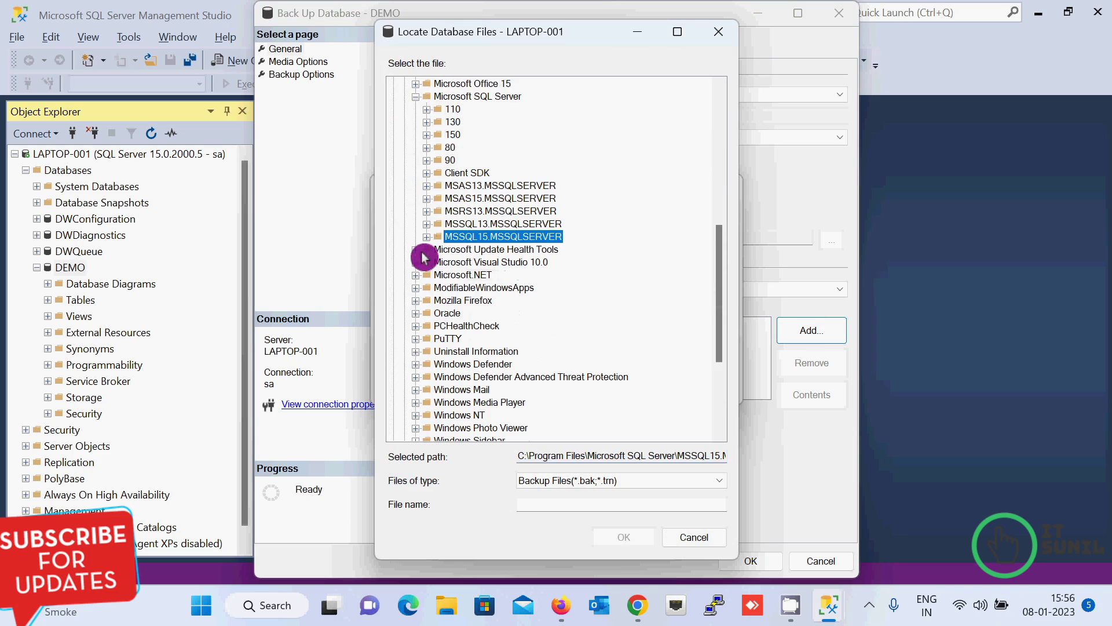
pyautogui.click(414, 99)
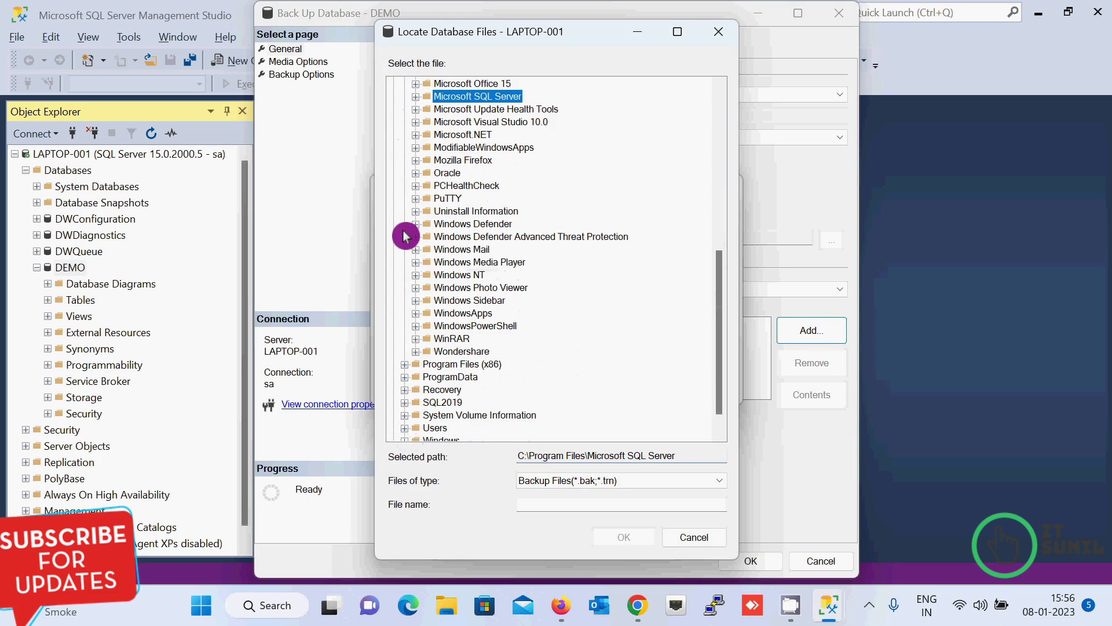
pyautogui.scroll(6, 406, 236)
pyautogui.scroll(3, 406, 236)
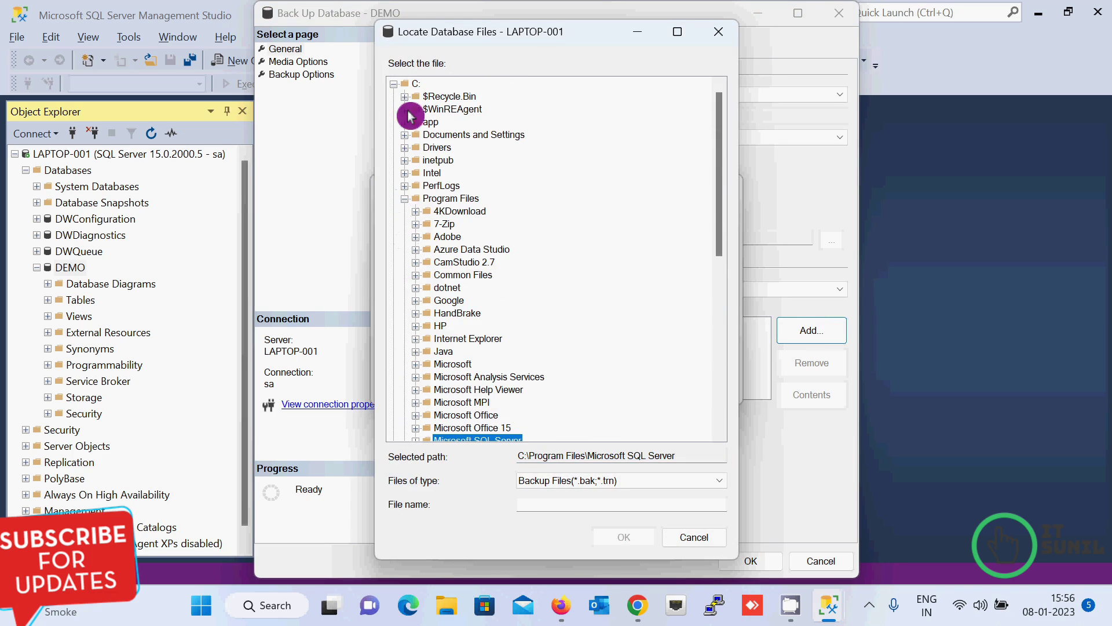
pyautogui.click(395, 85)
pyautogui.click(396, 97)
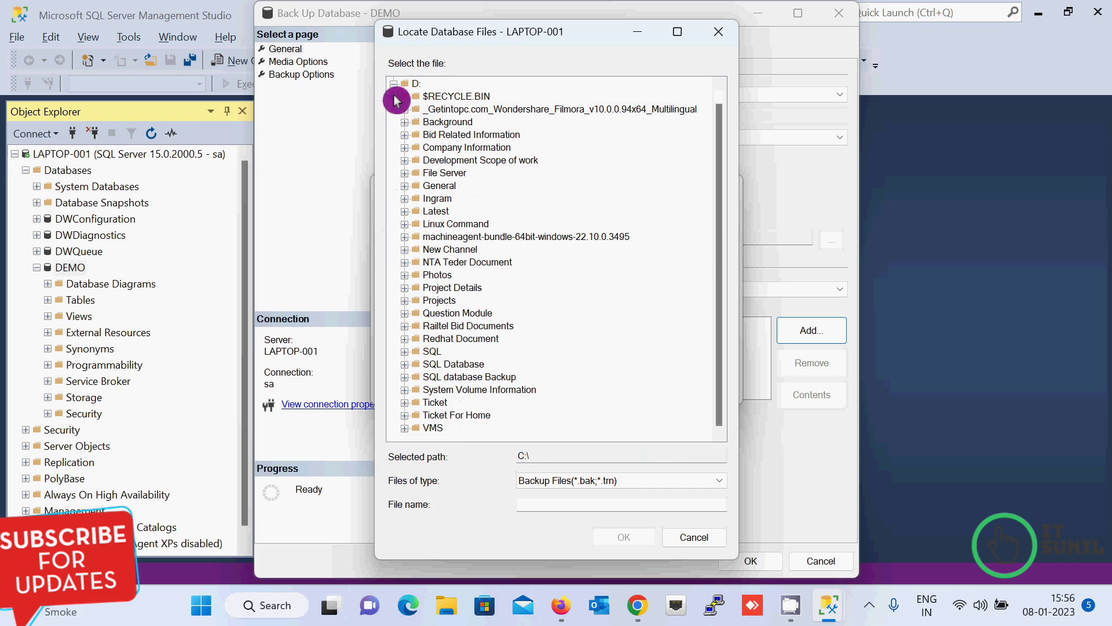
pyautogui.click(457, 365)
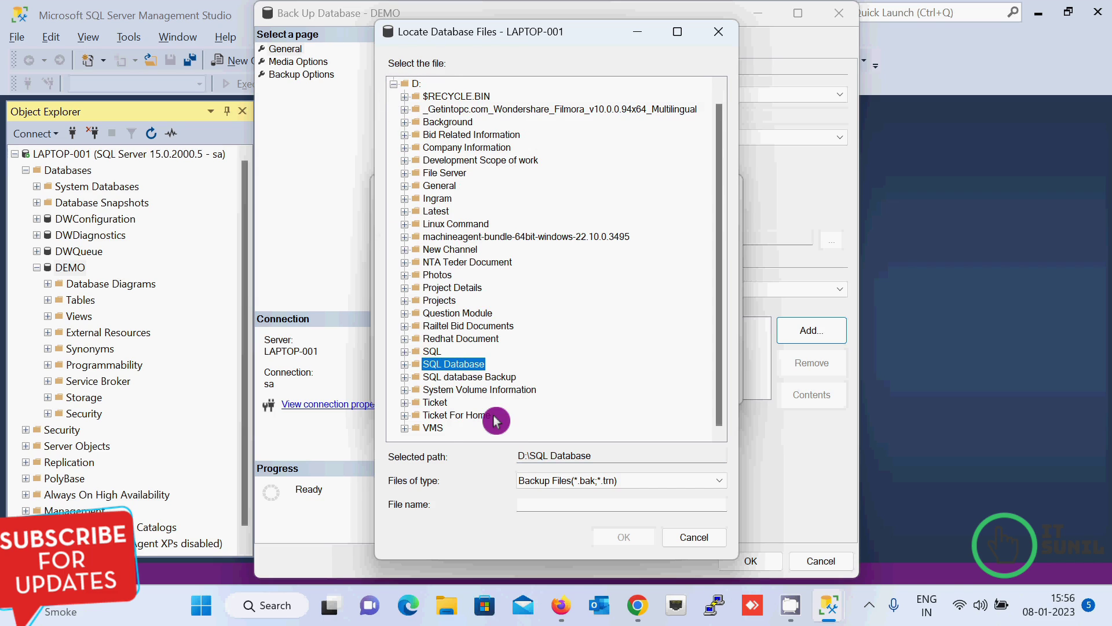
# Step: Name the backup file DEMO.BAK and confirm it as the backup destination
pyautogui.click(545, 505)
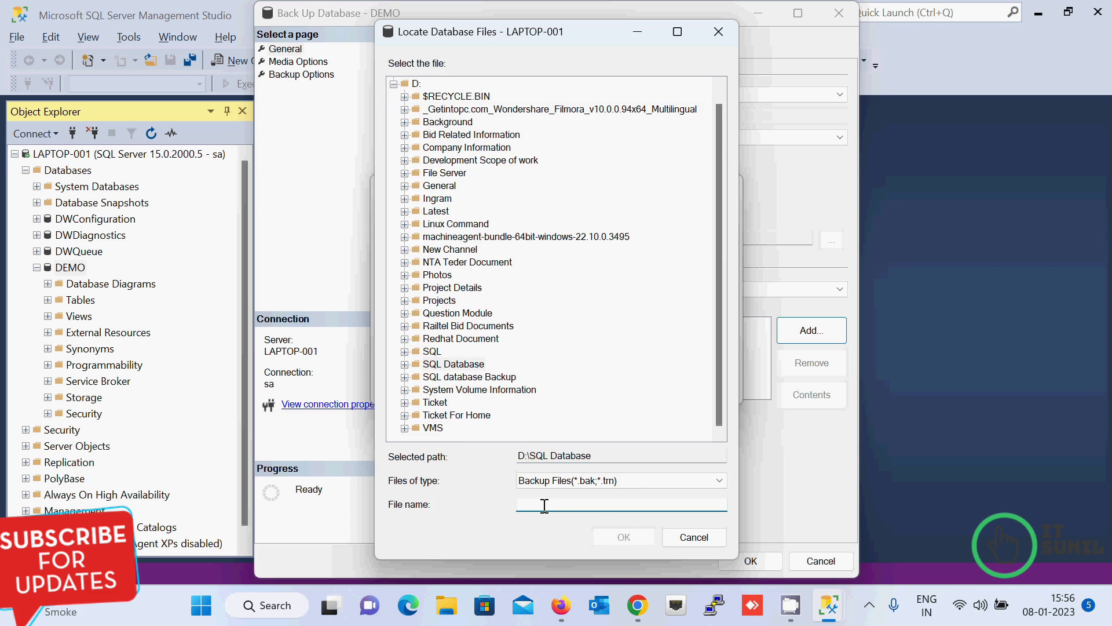
pyautogui.write('DEMO.BAK')
pyautogui.moveTo(579, 504); pyautogui.dragTo(513, 506)
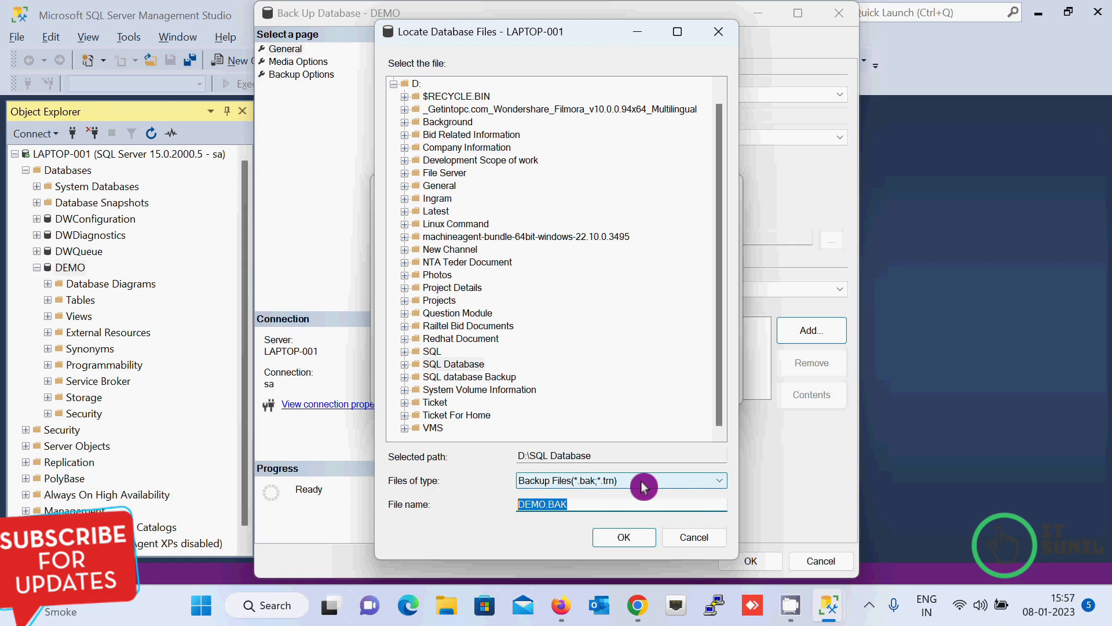
pyautogui.click(624, 536)
pyautogui.click(615, 377)
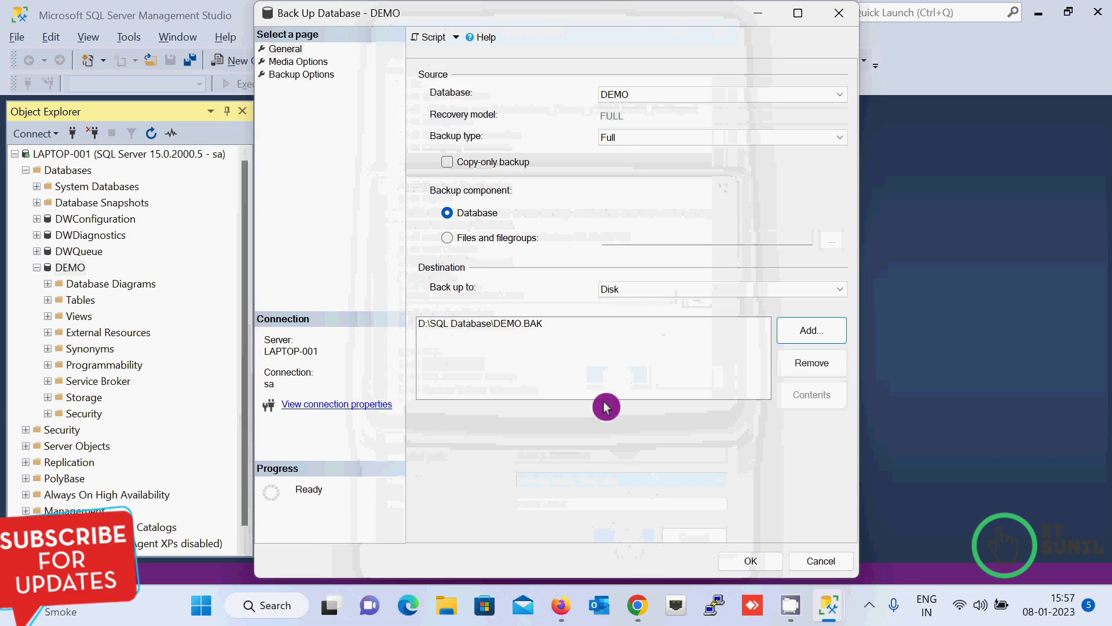
# Step: Run the full backup of DEMO to D:\SQL Database\DEMO.BAK and dismiss the completion message
pyautogui.click(505, 326)
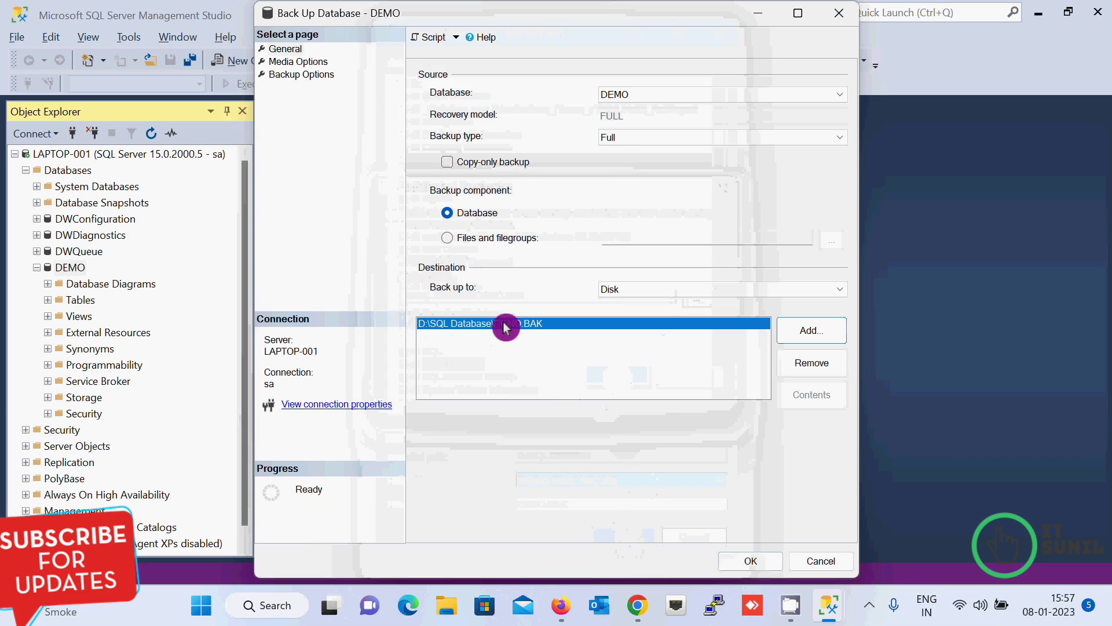
pyautogui.click(751, 561)
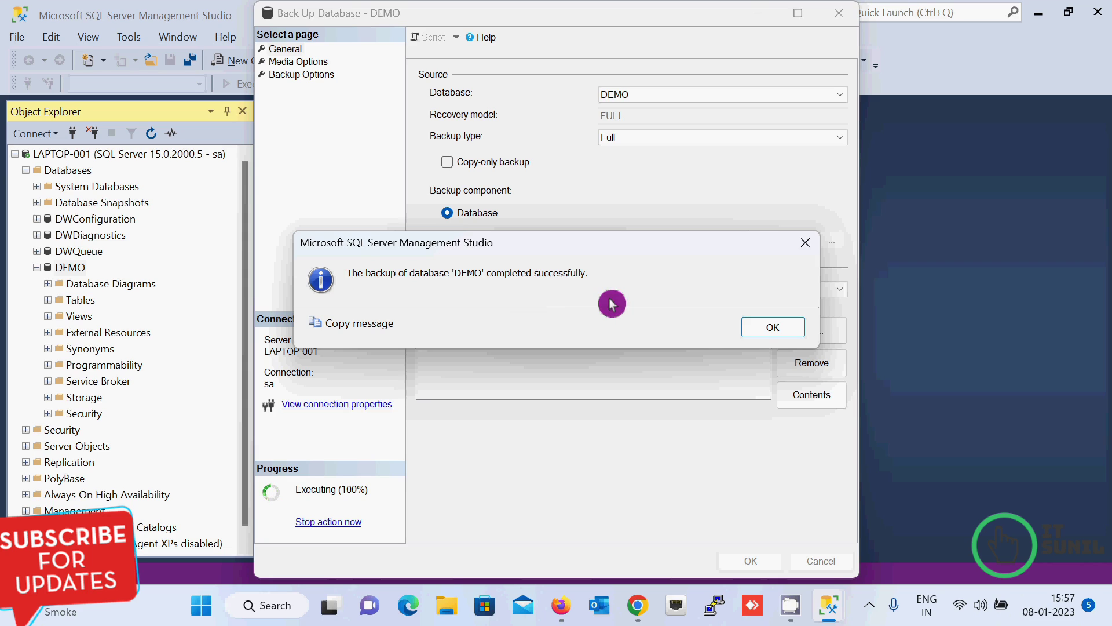
pyautogui.click(756, 328)
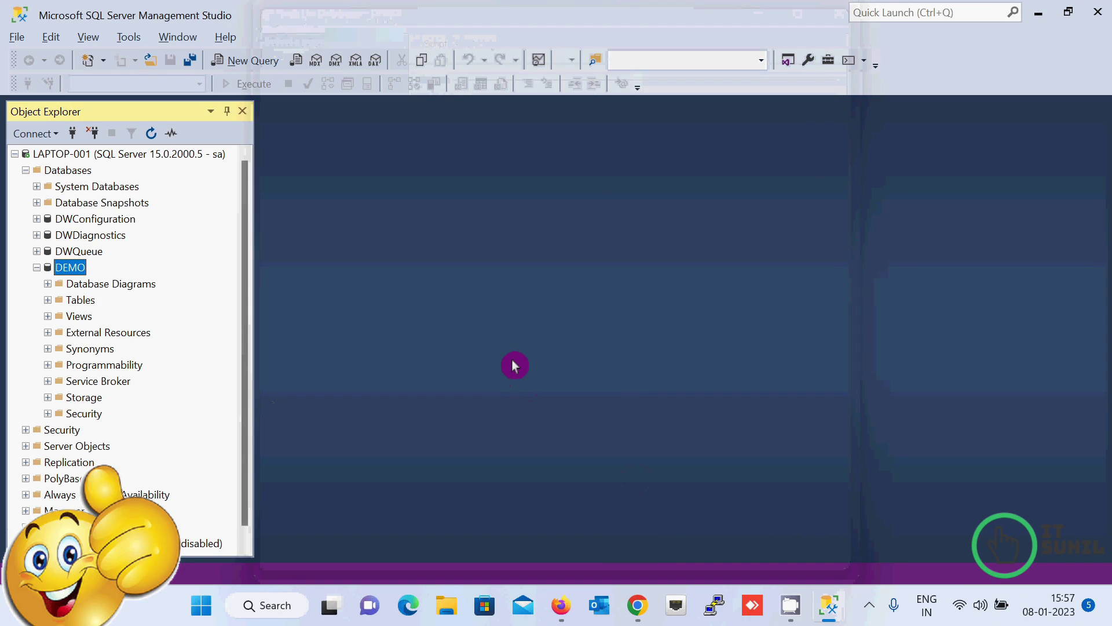
# Step: Open D:\SQL Database in File Explorer again and select DEMO.BAK to check the backup file
pyautogui.hotkey('alt', 'Tab')
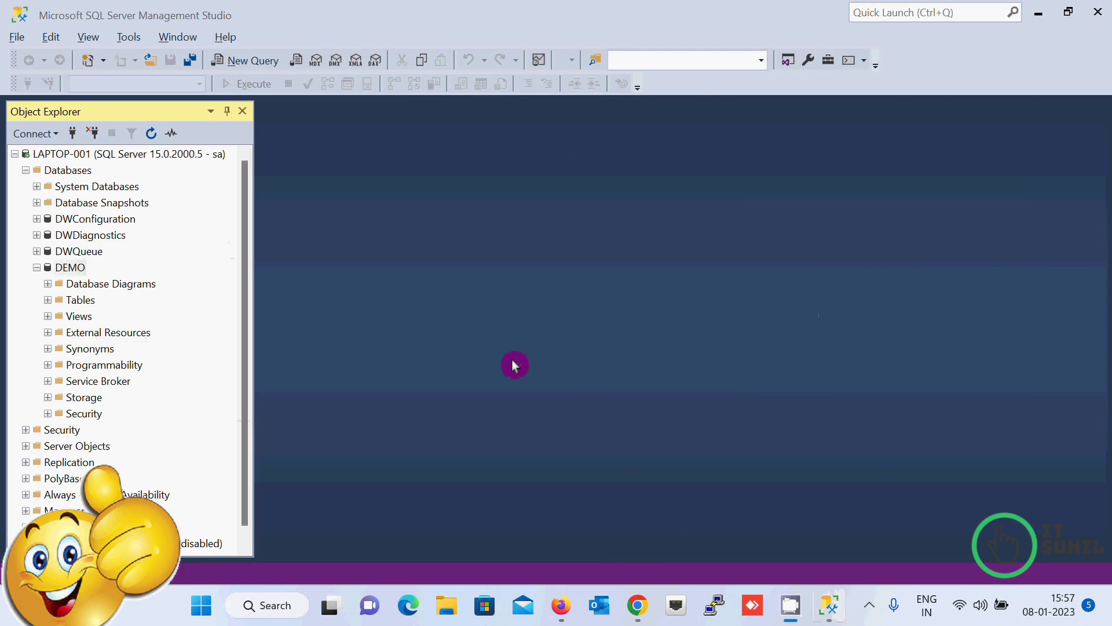
pyautogui.press('super+r')
pyautogui.write('D:')
pyautogui.press('Return')
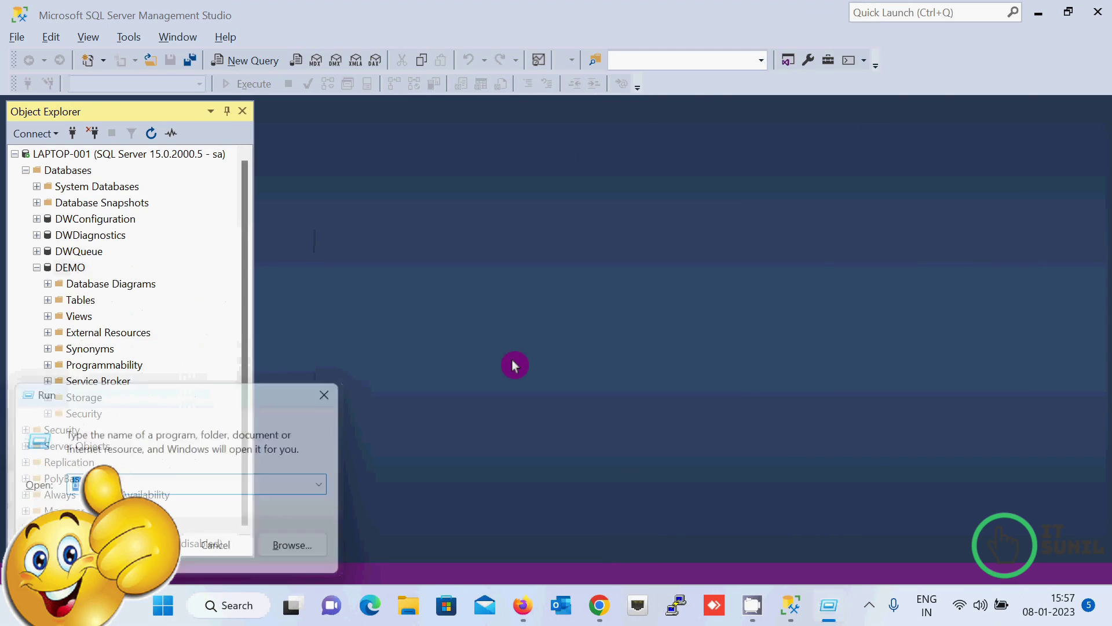
pyautogui.click(216, 413)
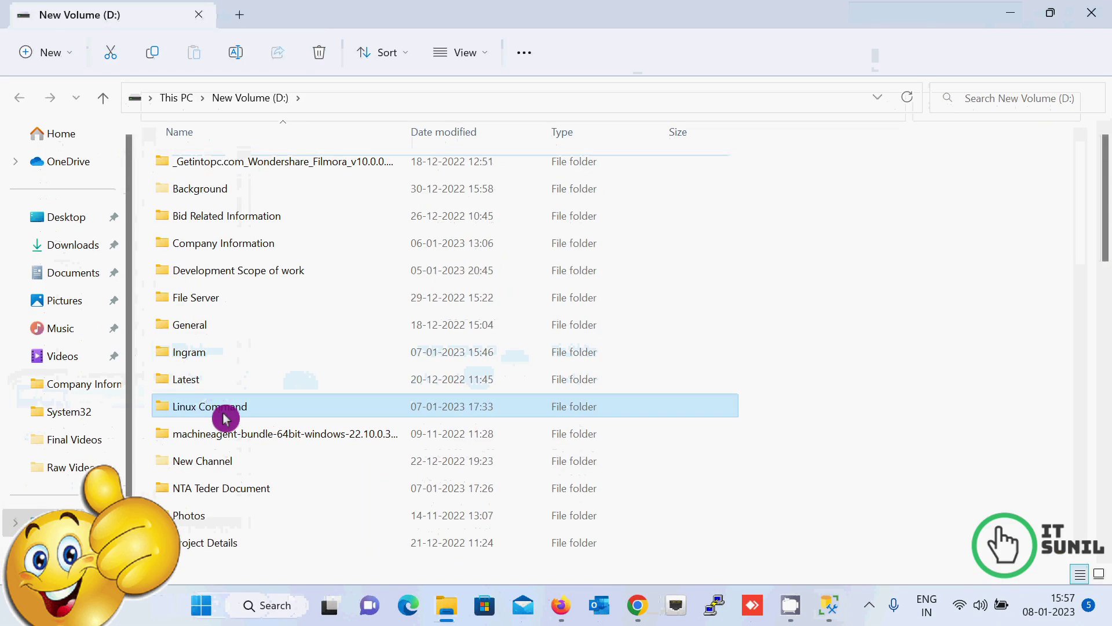
pyautogui.press('s')
pyautogui.doubleClick(220, 188)
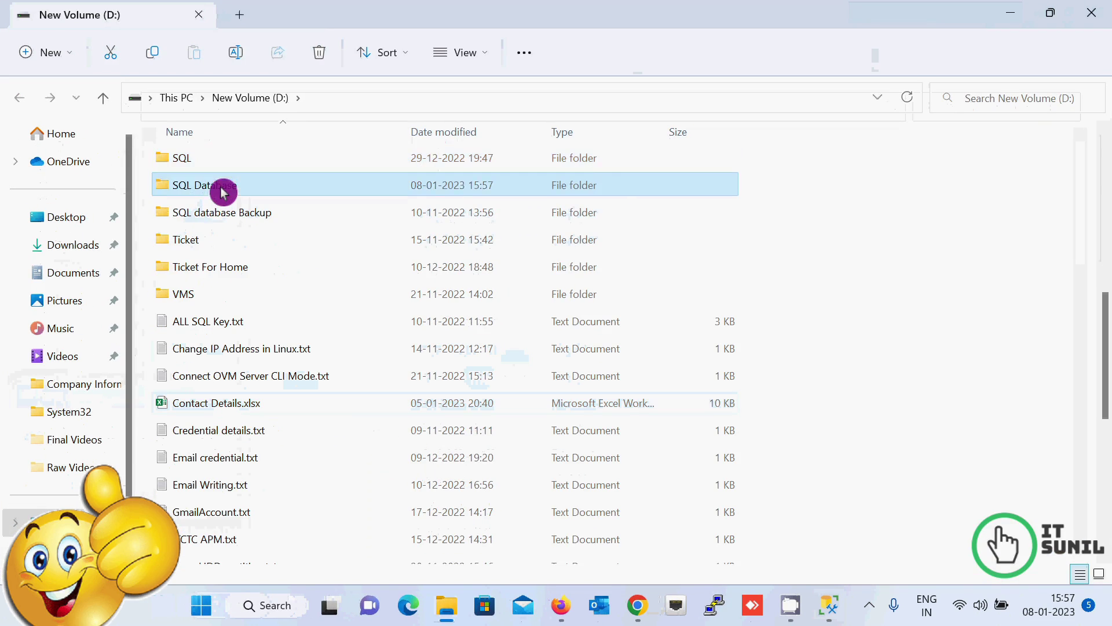
pyautogui.click(194, 162)
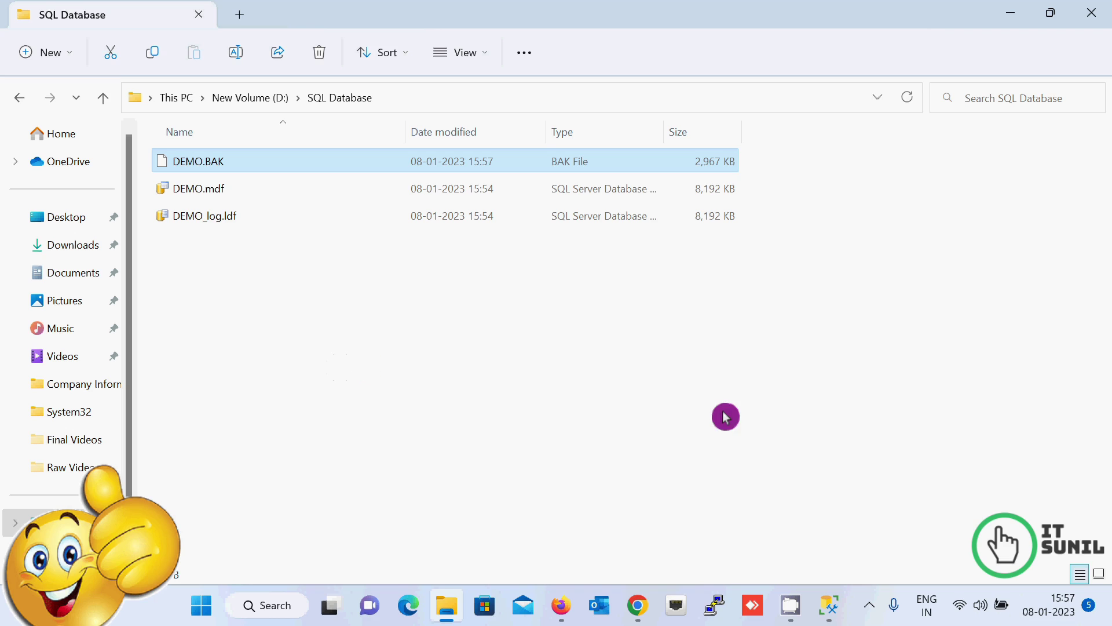
# Step: Delete the DEMO database in SQL Server Management Studio including its backup history, then switch to File Explorer to check the SQL Database folder
pyautogui.moveTo(825, 612)
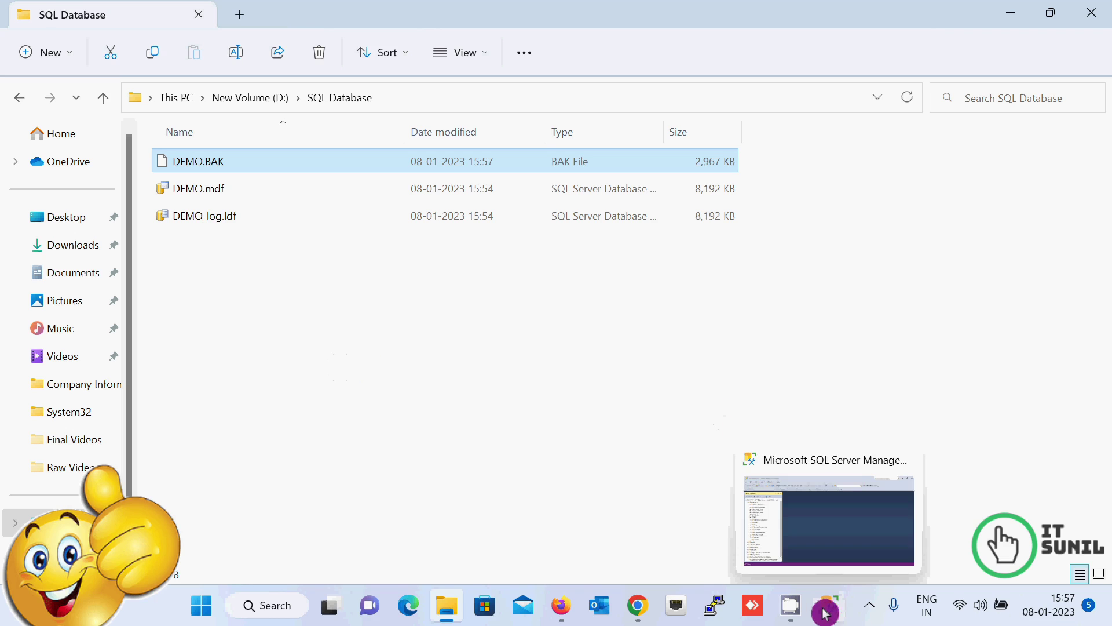
pyautogui.click(838, 542)
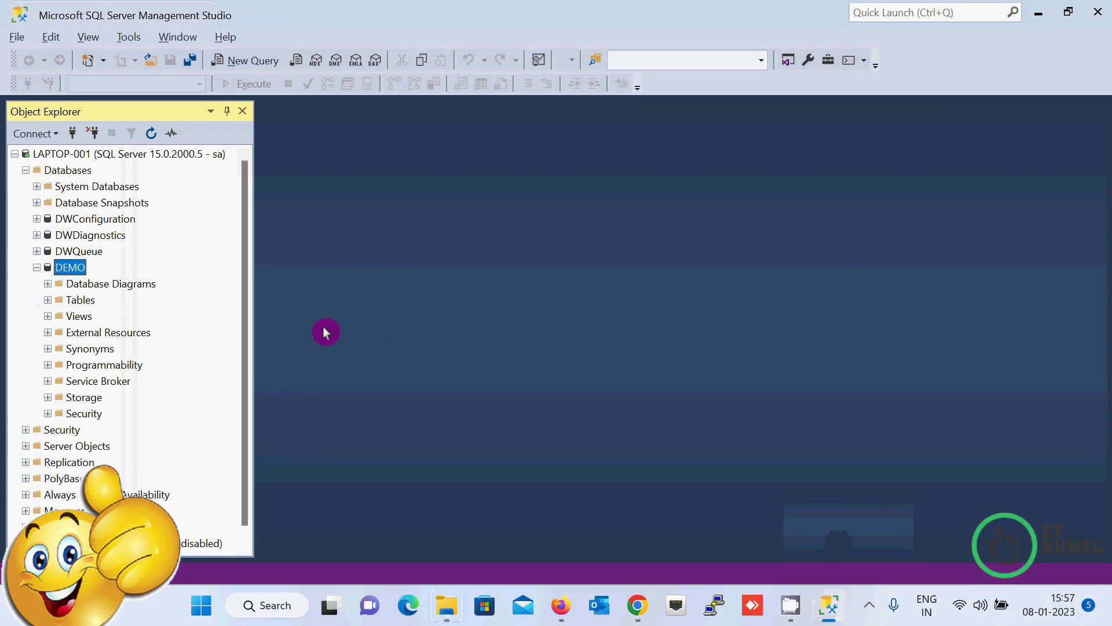
pyautogui.rightClick(72, 273)
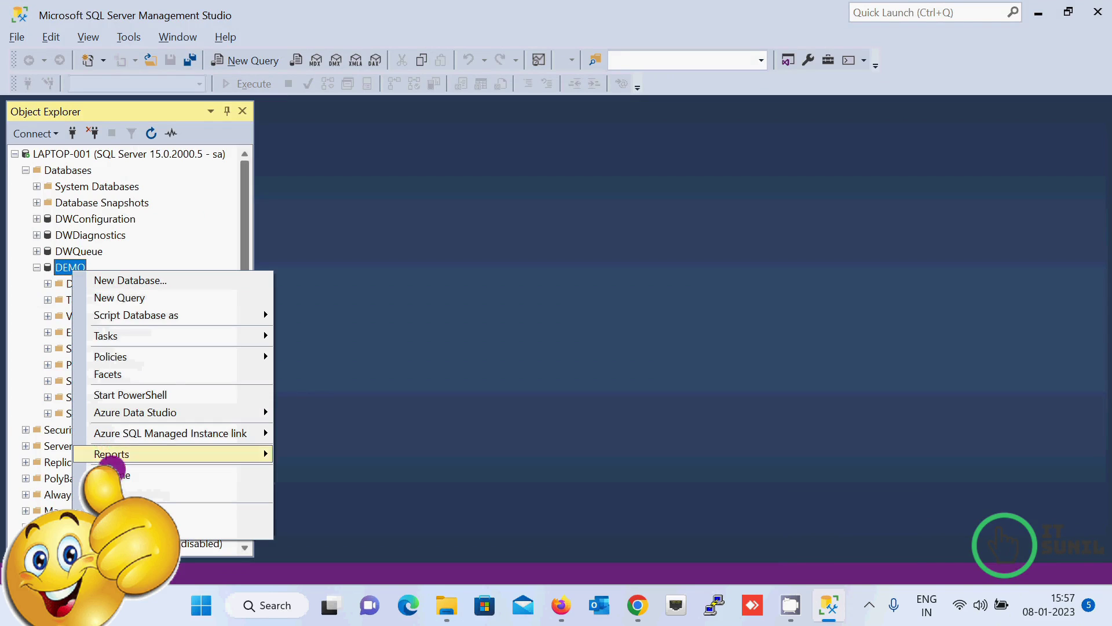
pyautogui.click(124, 493)
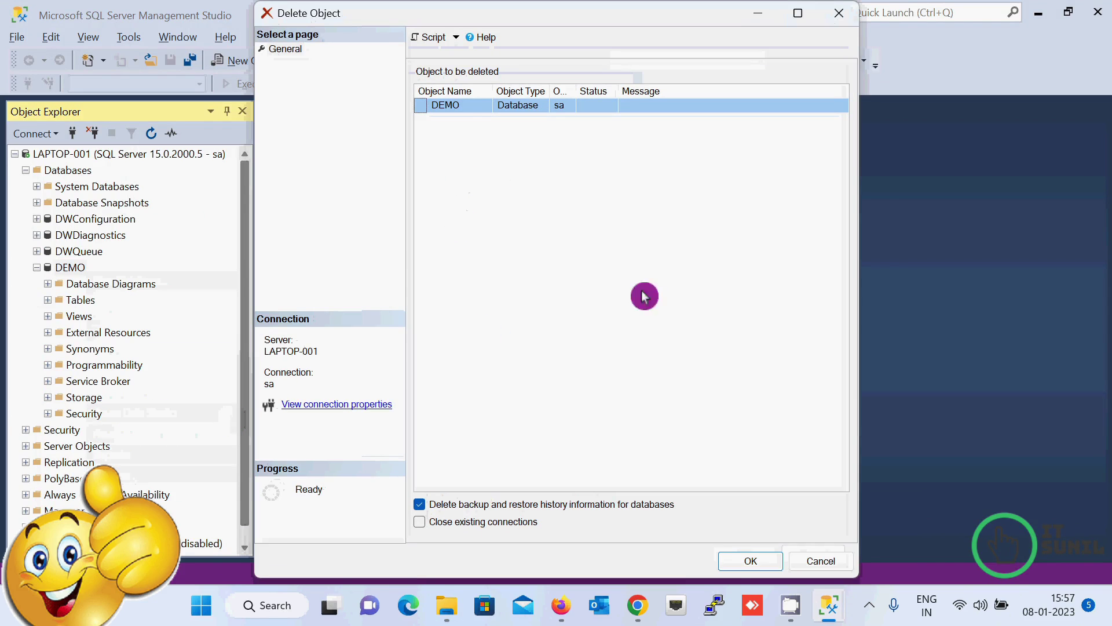
pyautogui.click(759, 562)
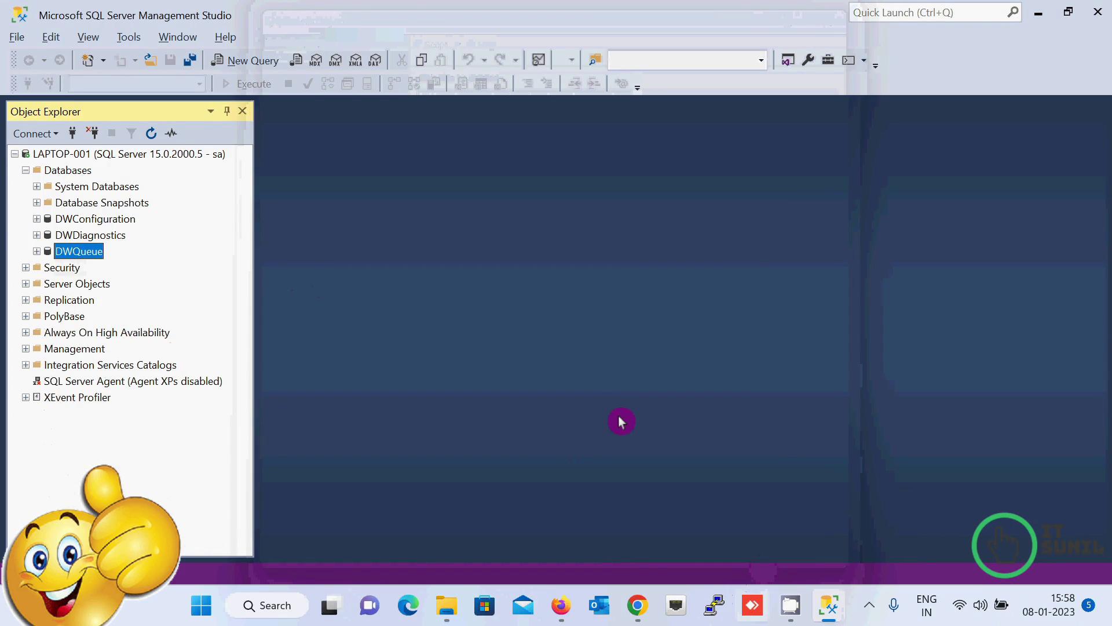
pyautogui.hotkey('alt', 'Tab')
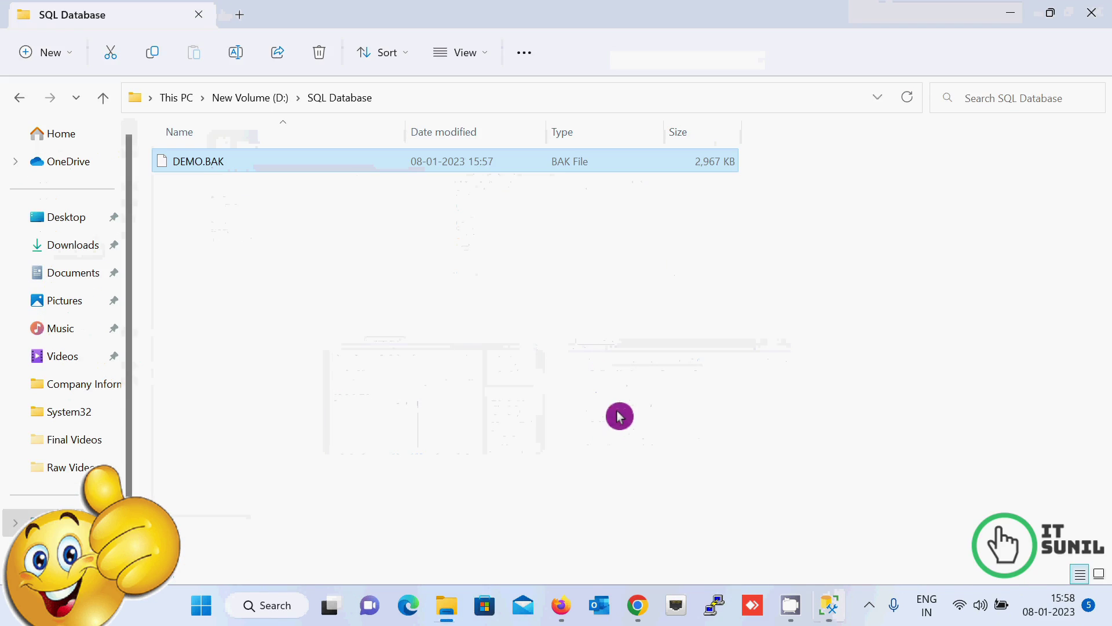
# Step: Switch to SQL Server Management Studio, start a database restore, and choose a device as the source to open its backup media selection
pyautogui.click(239, 212)
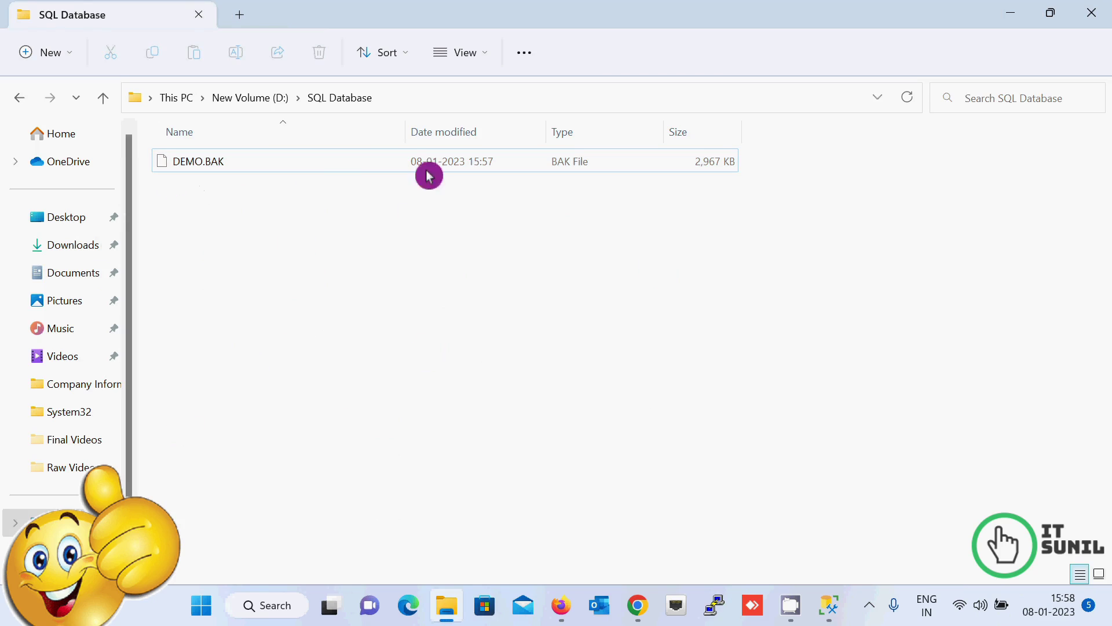
pyautogui.hotkey('alt', 'Tab')
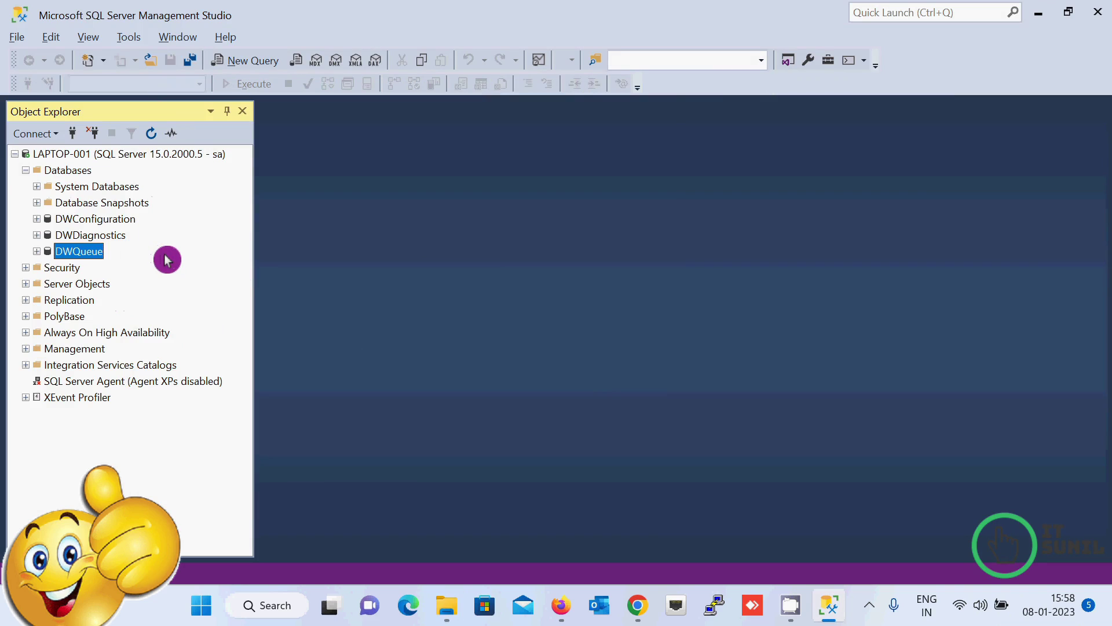
pyautogui.rightClick(66, 174)
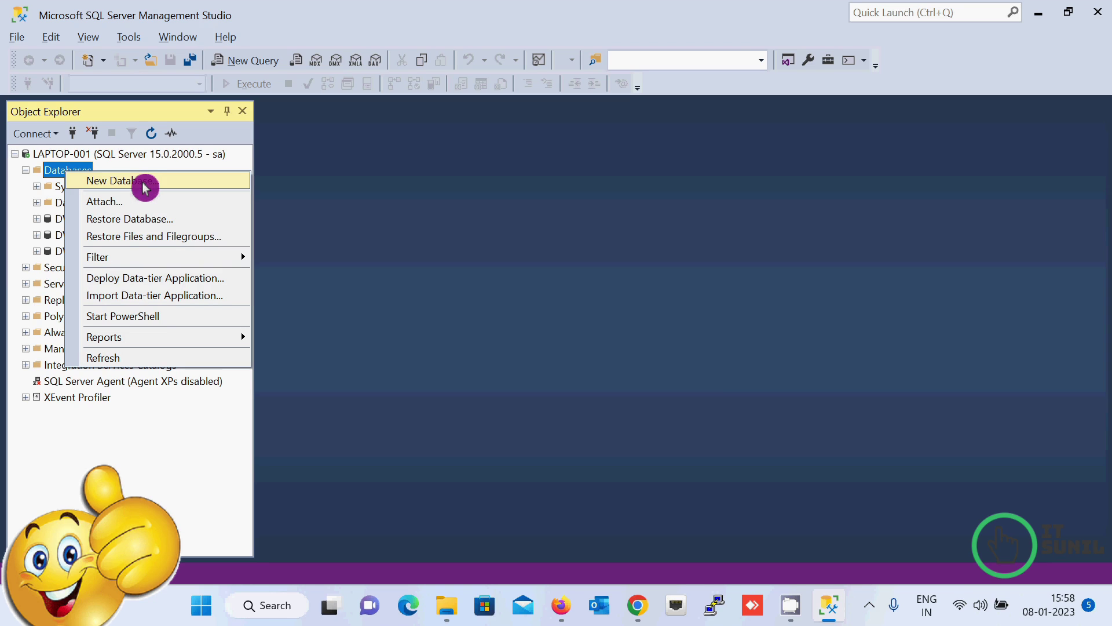
pyautogui.click(166, 219)
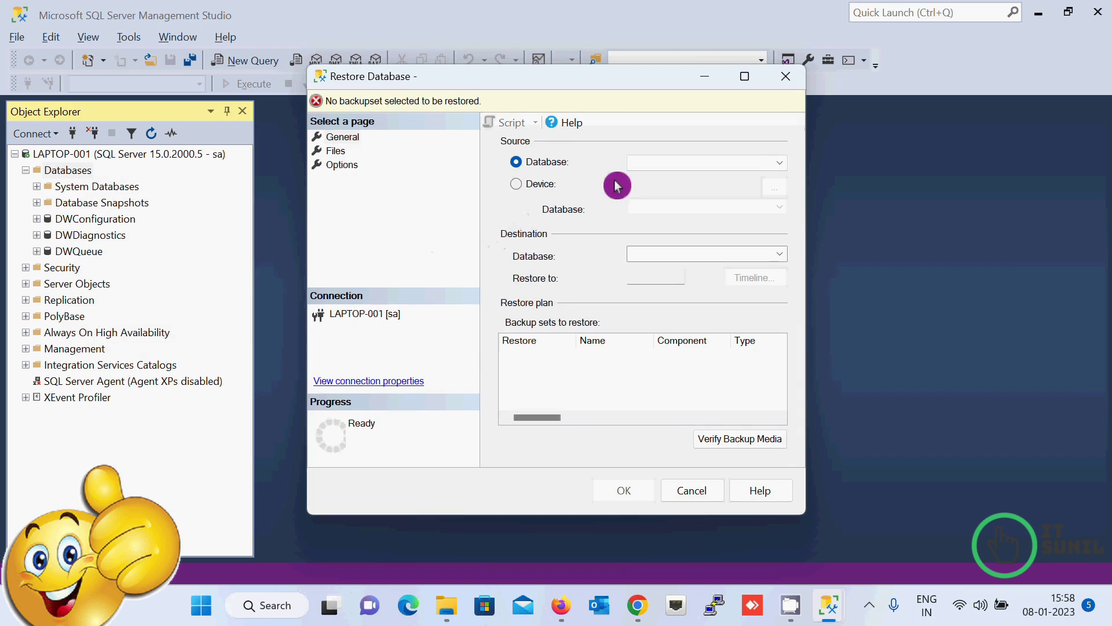
pyautogui.click(515, 184)
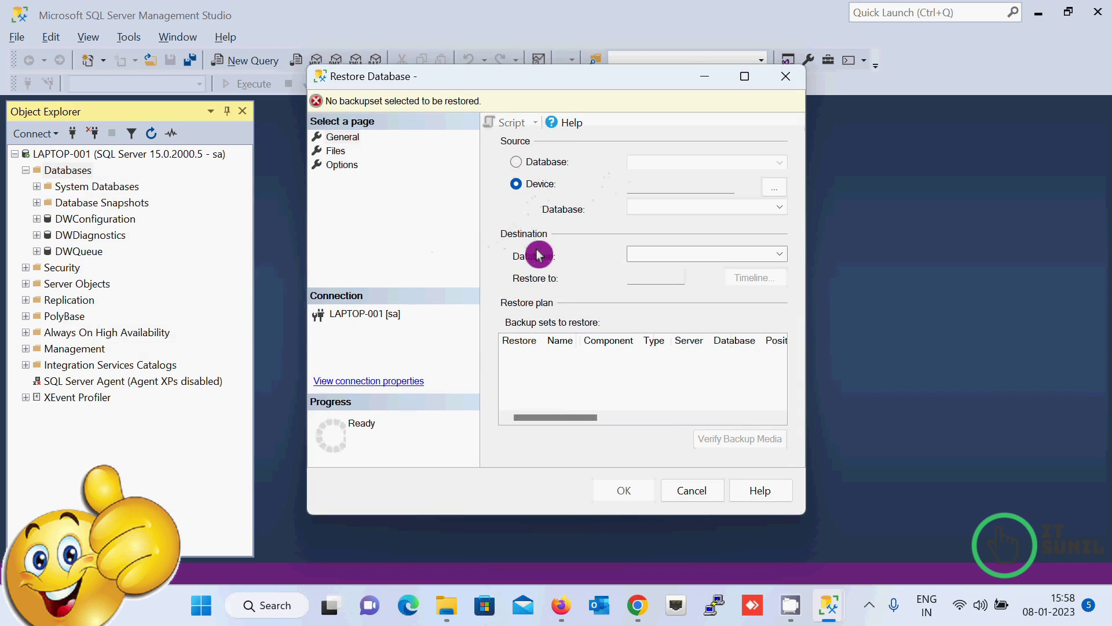
pyautogui.click(778, 189)
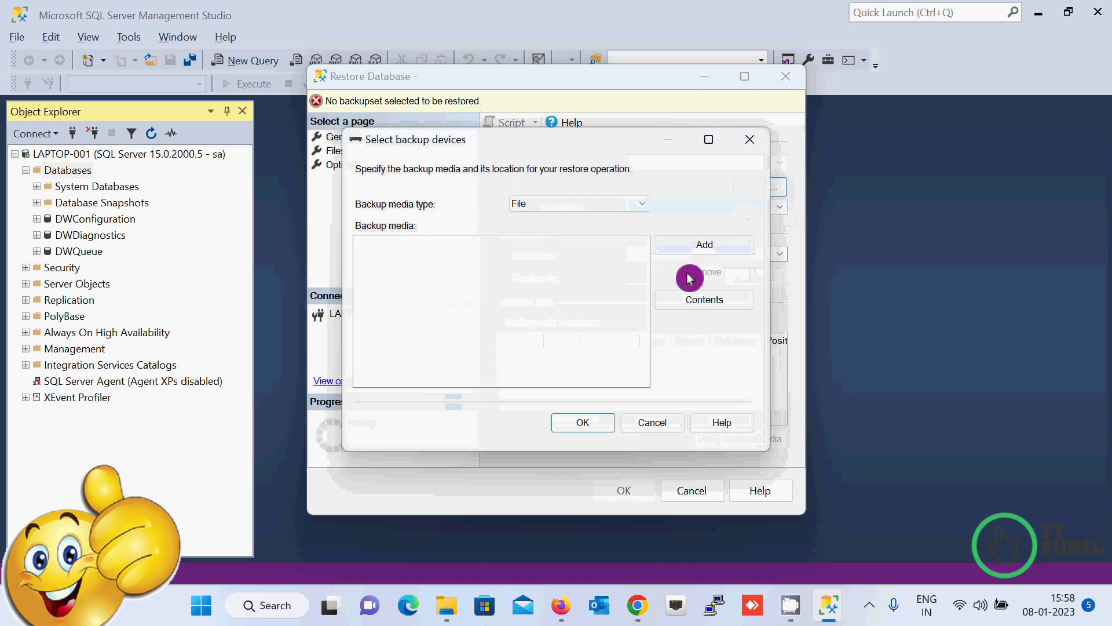
# Step: Add DEMO.BAK from D:\SQL Database as the backup media and confirm it as the restore source
pyautogui.click(710, 247)
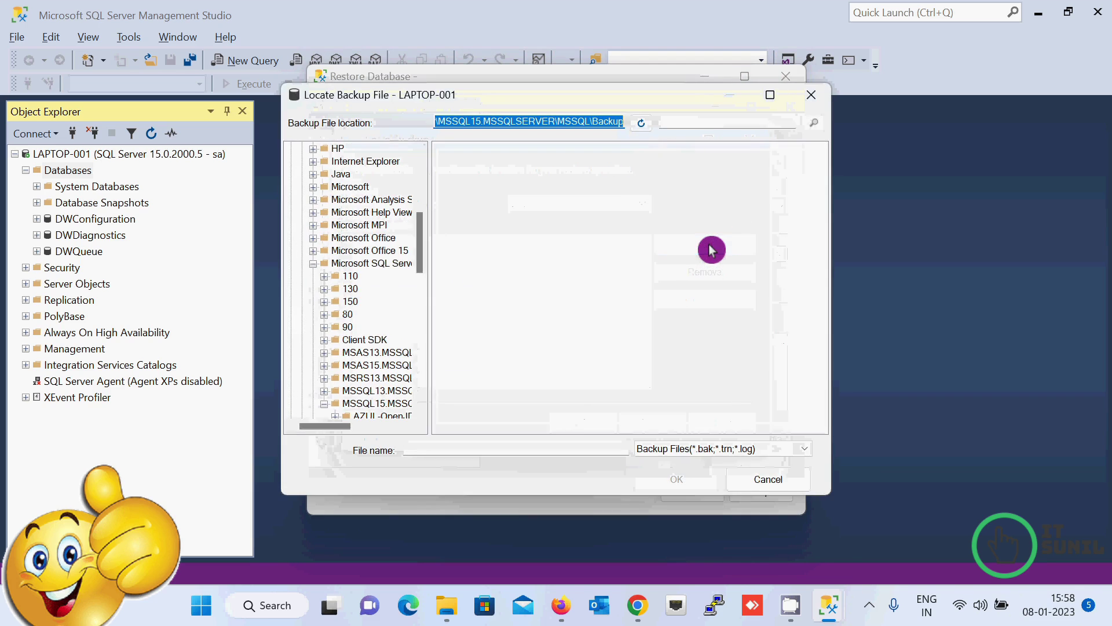
pyautogui.click(312, 263)
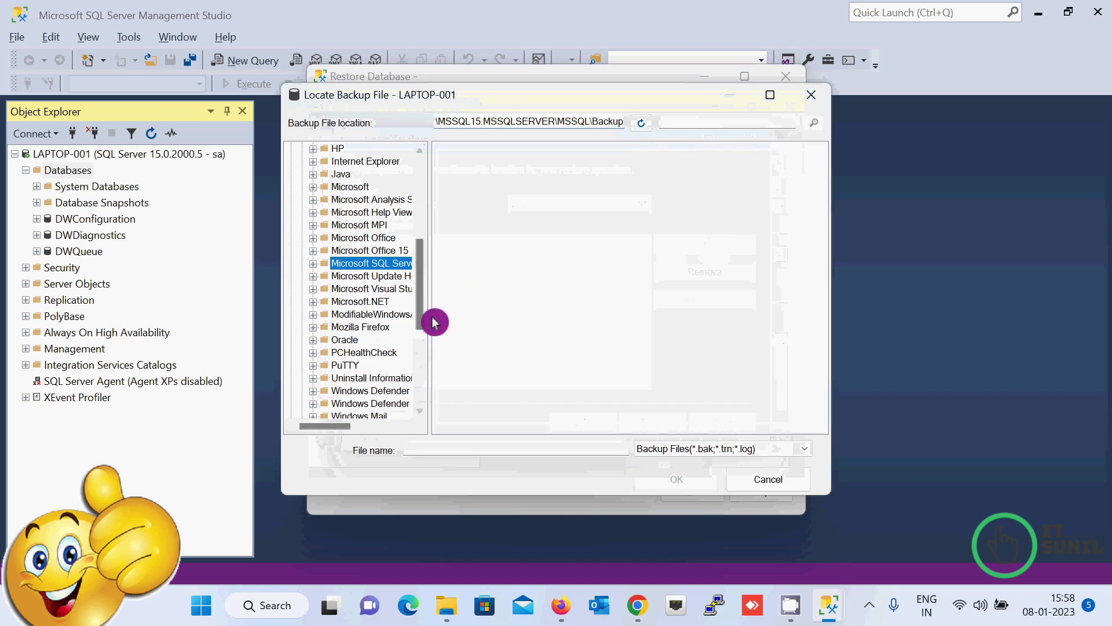
pyautogui.moveTo(423, 305); pyautogui.dragTo(427, 392)
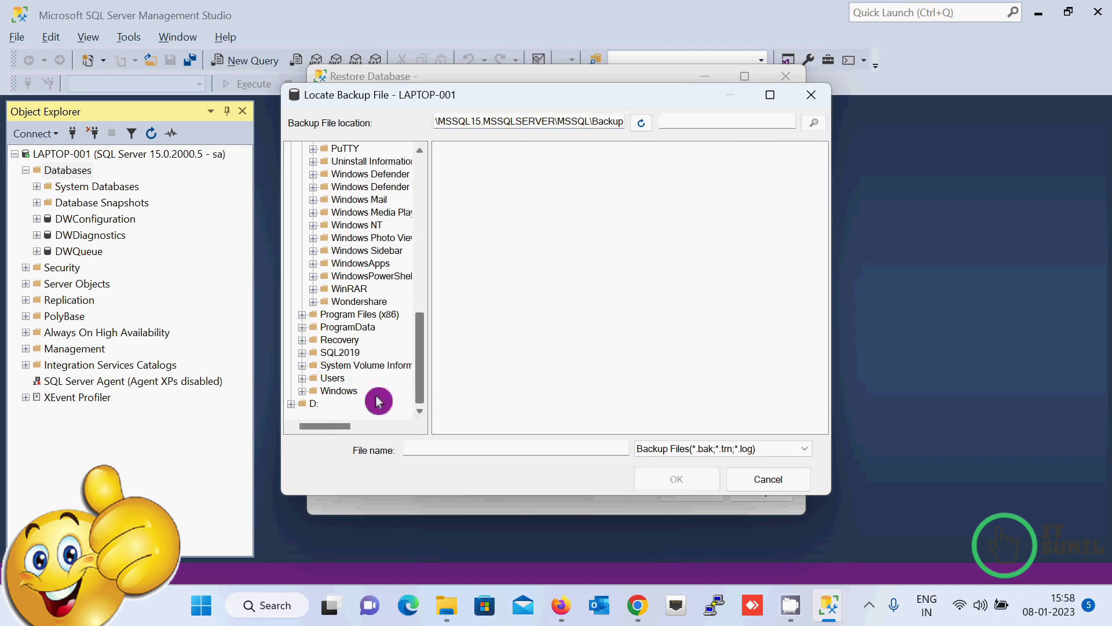
pyautogui.click(309, 404)
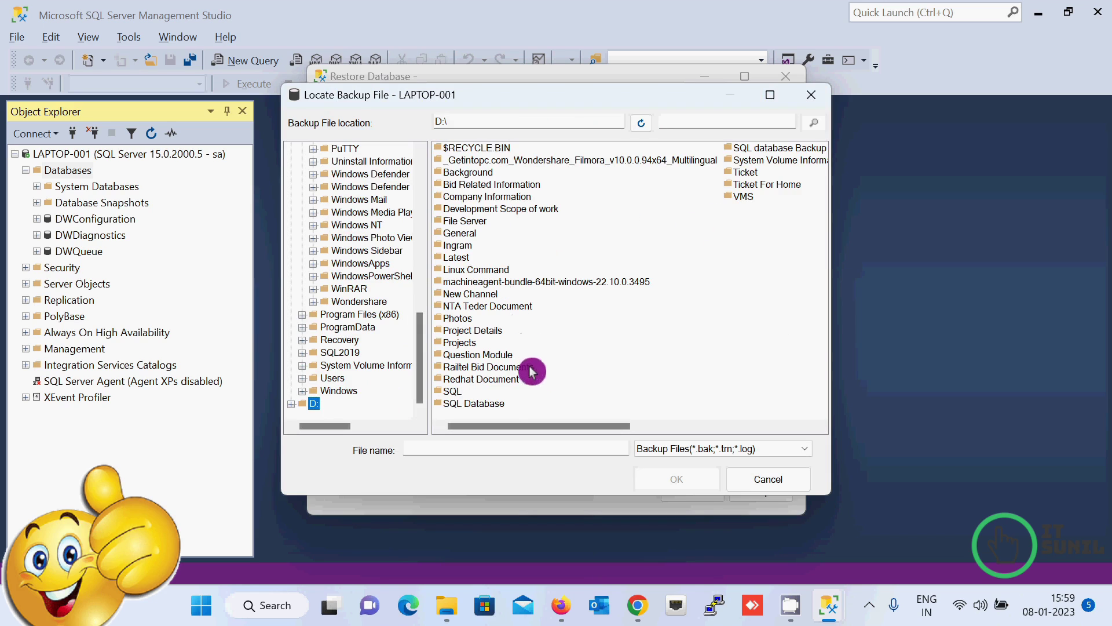
pyautogui.doubleClick(510, 406)
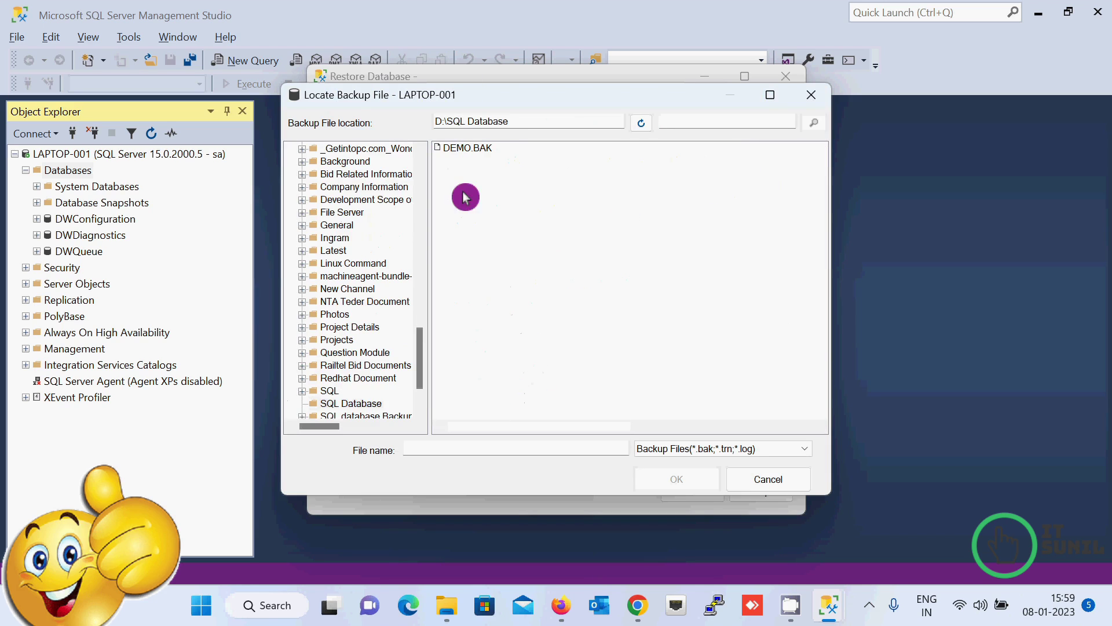
pyautogui.doubleClick(468, 149)
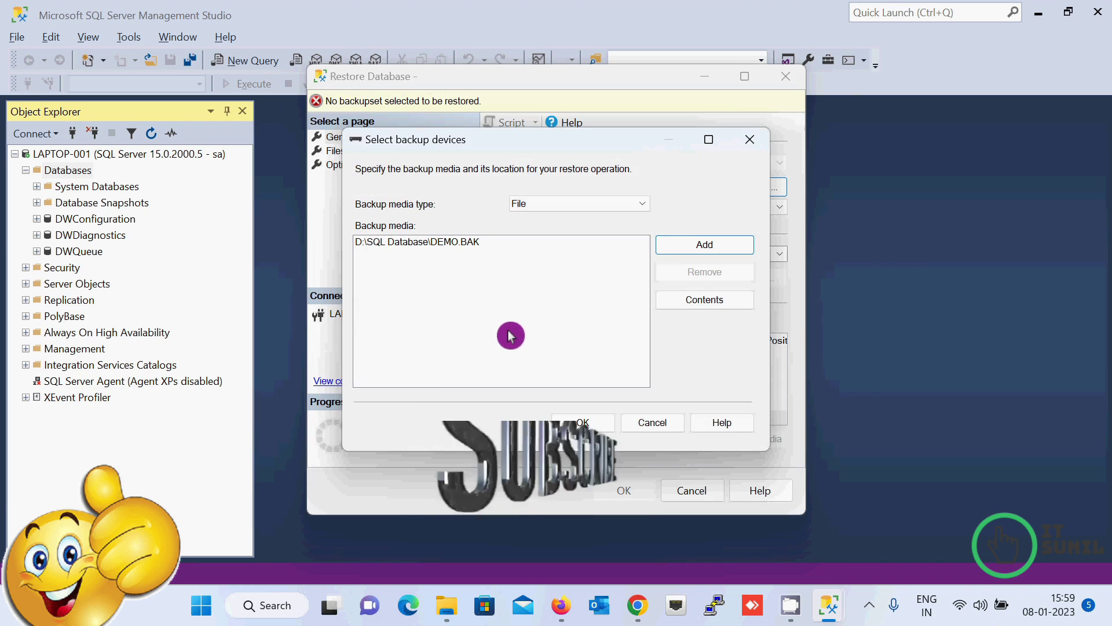
pyautogui.click(454, 242)
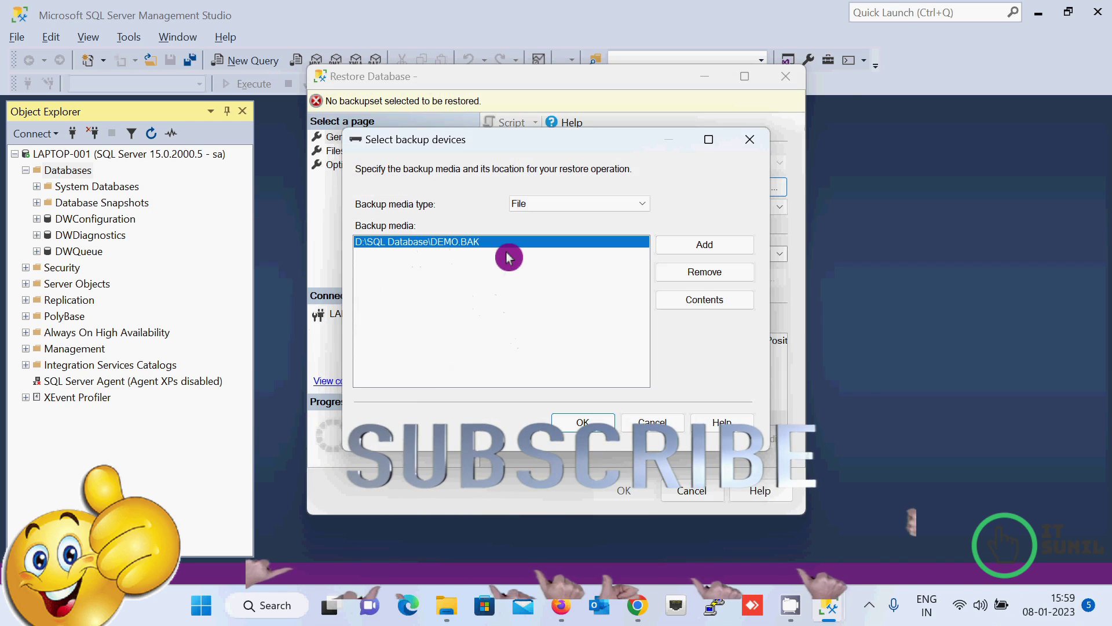
pyautogui.click(583, 422)
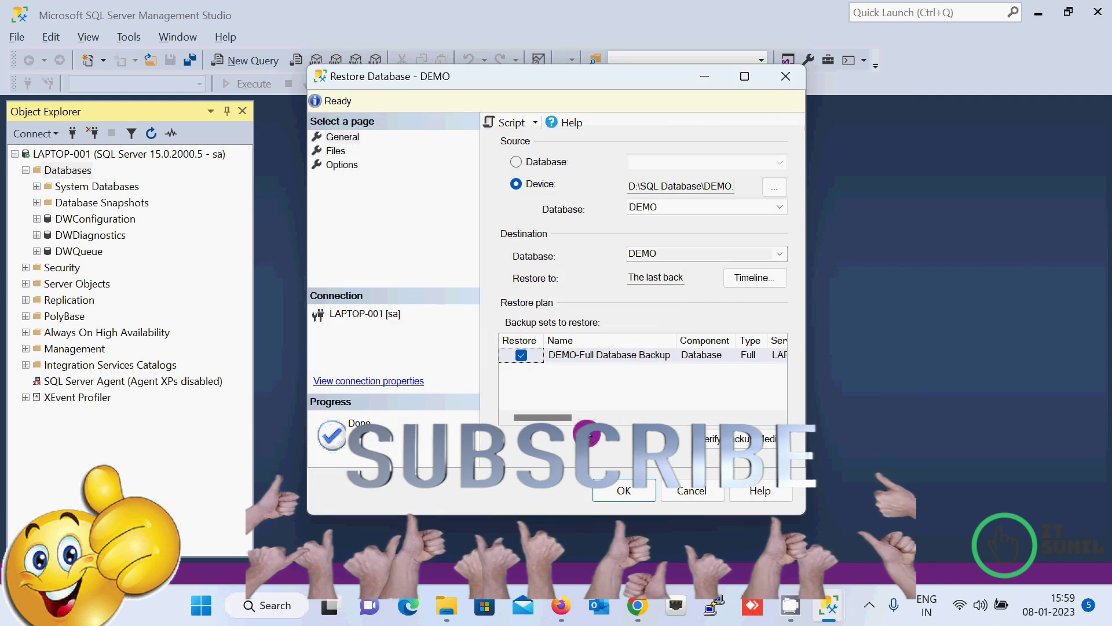
# Step: Review the backup set details and the original locations of the data and log files in the DEMO restore settings
pyautogui.moveTo(559, 421); pyautogui.dragTo(702, 409)
pyautogui.click(338, 152)
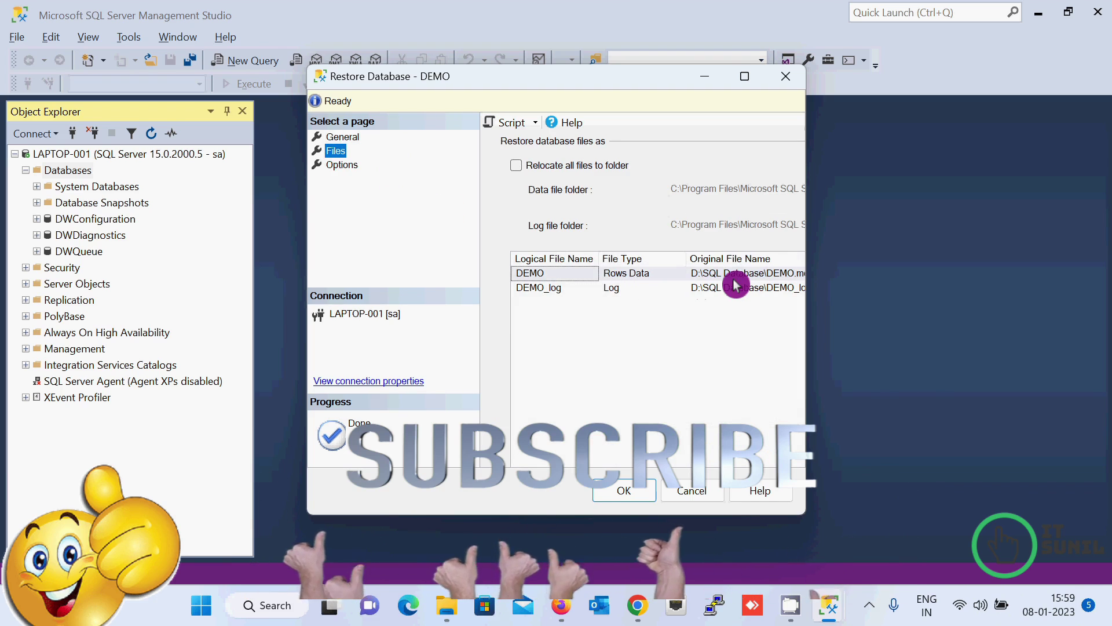
pyautogui.click(770, 281)
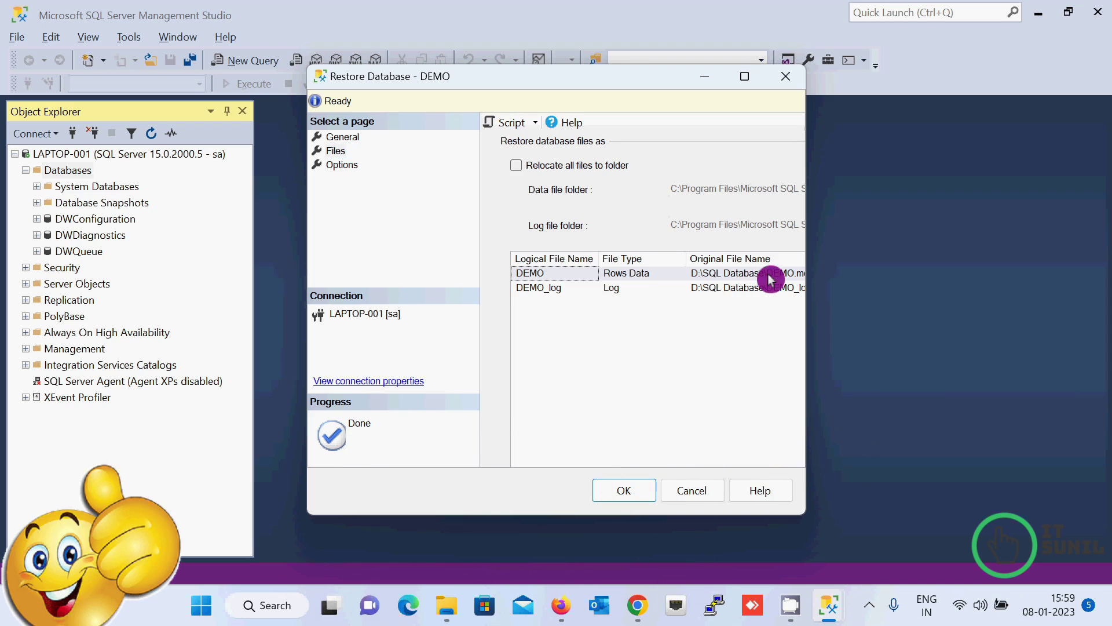
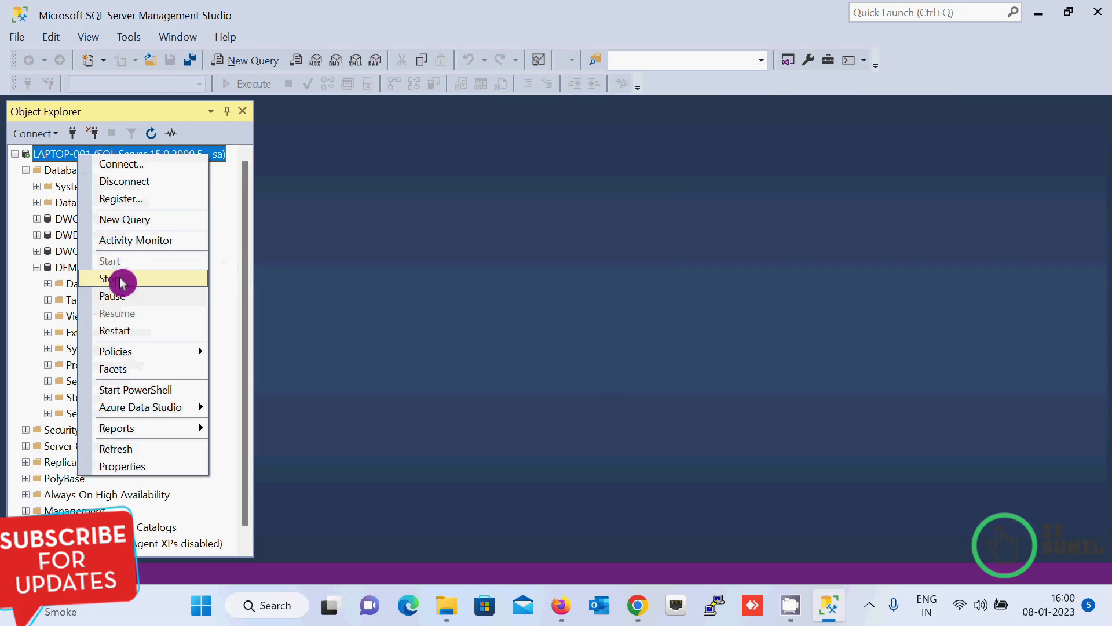
# Step: Open the Windows Services console by running services.msc
pyautogui.press('super+r')
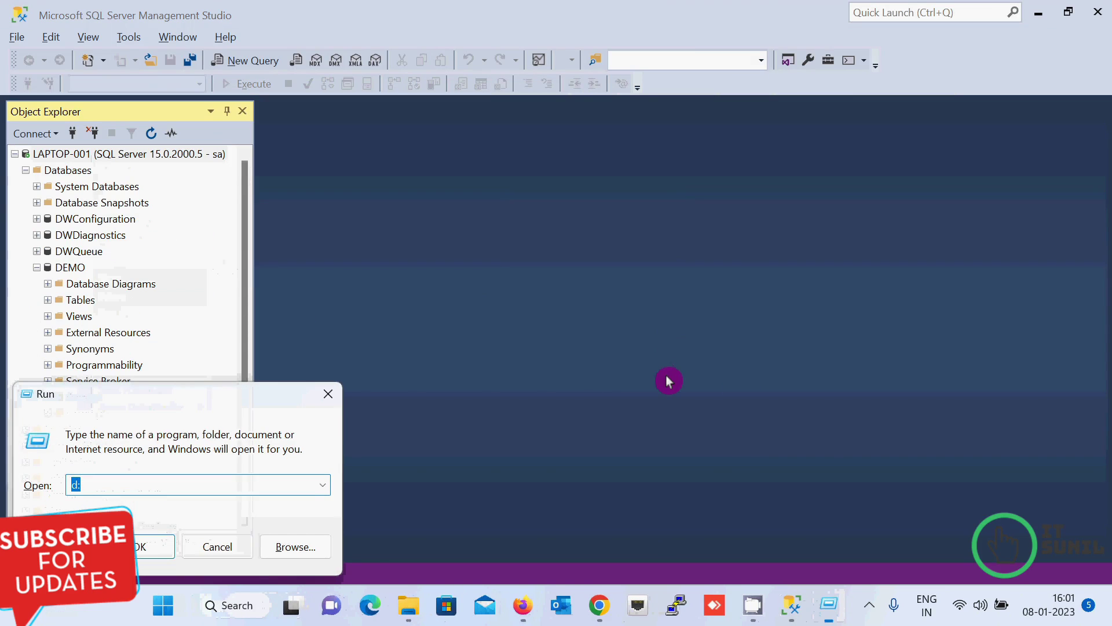
pyautogui.write('service')
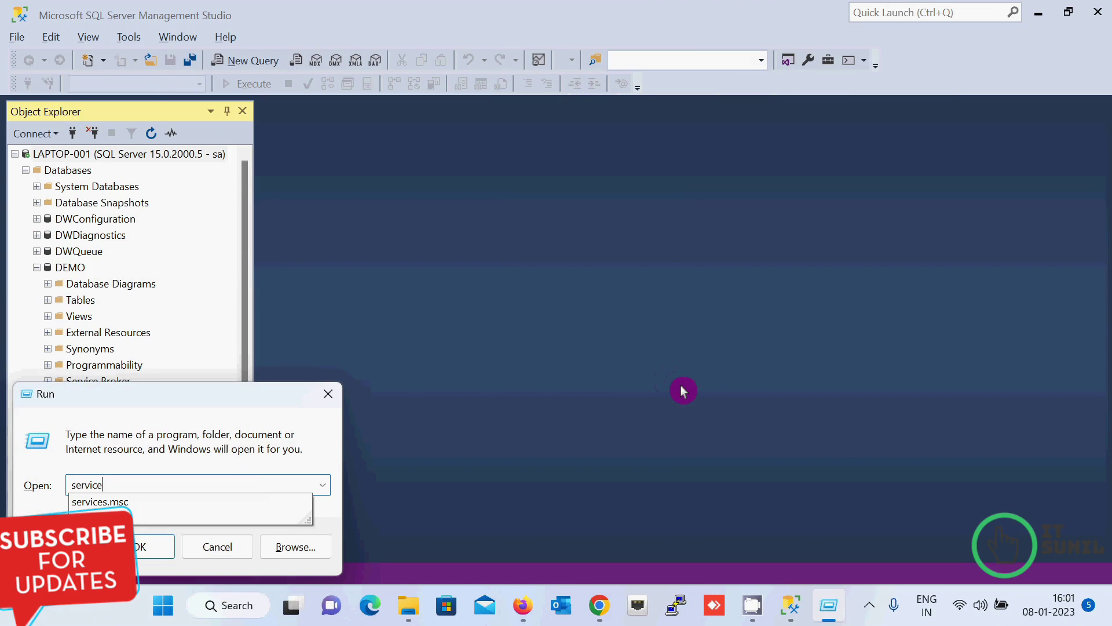
pyautogui.write('s.msc')
pyautogui.press('Return')
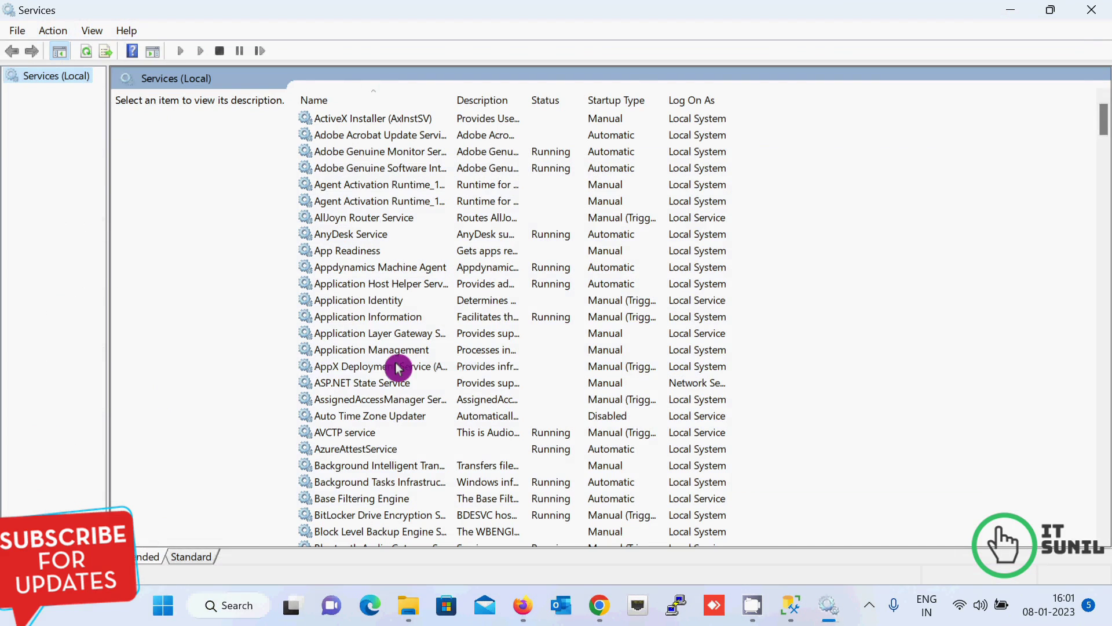
# Step: Find the SQL Server (MSSQLSERVER) service and stop it together with its dependent services
pyautogui.click(397, 367)
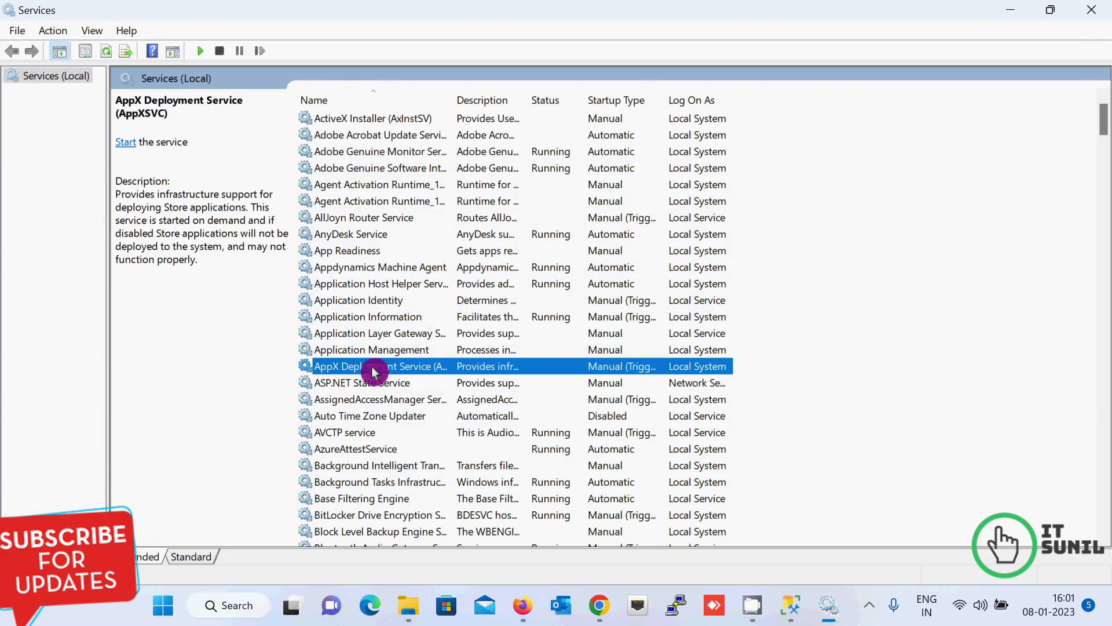
pyautogui.press('s')
pyautogui.press('Down')
pyautogui.press('Down')
pyautogui.press('Down')
pyautogui.press('Down')
pyautogui.press('Down')
pyautogui.press('Down')
pyautogui.press('Down')
pyautogui.press('Down')
pyautogui.press('Down')
pyautogui.press('Down')
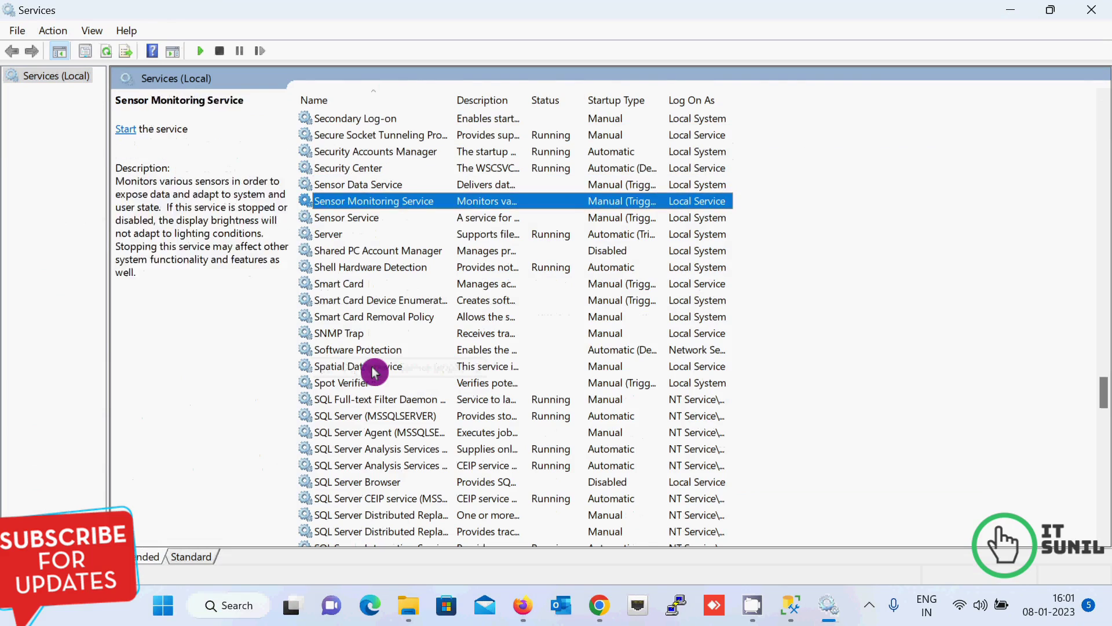
pyautogui.press('Down')
pyautogui.press('Down')
pyautogui.press('Down')
pyautogui.press('Down')
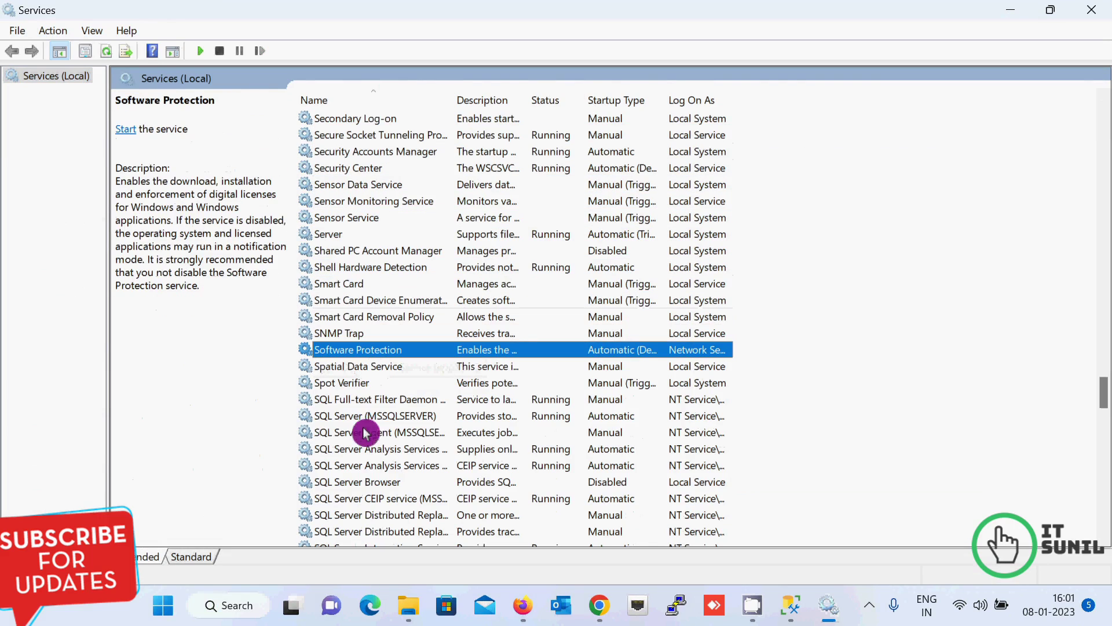
pyautogui.click(371, 415)
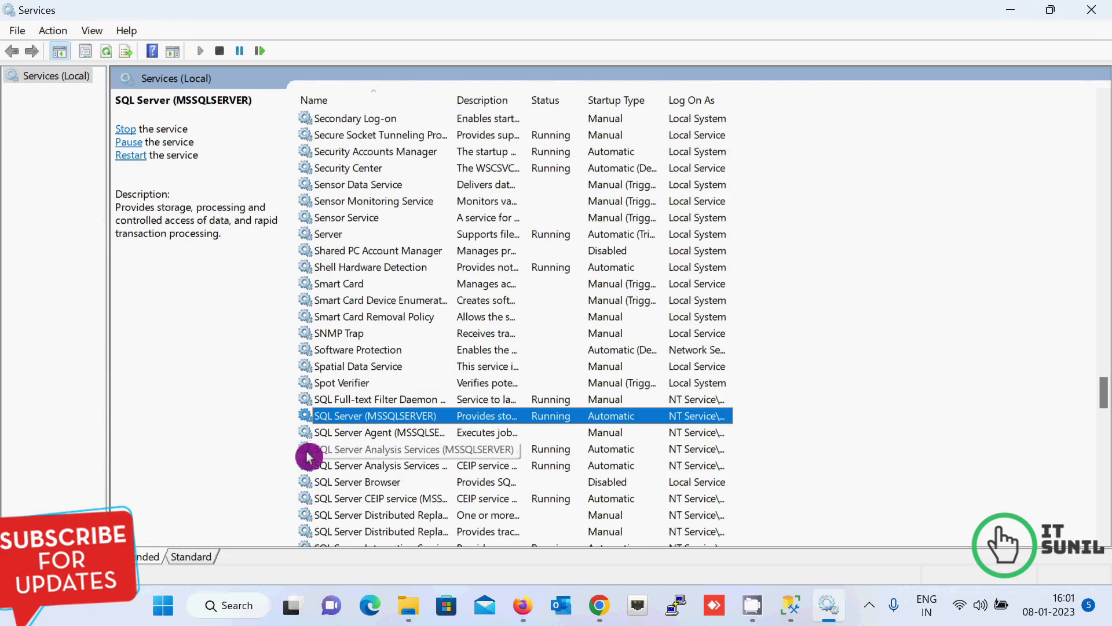
pyautogui.rightClick(348, 424)
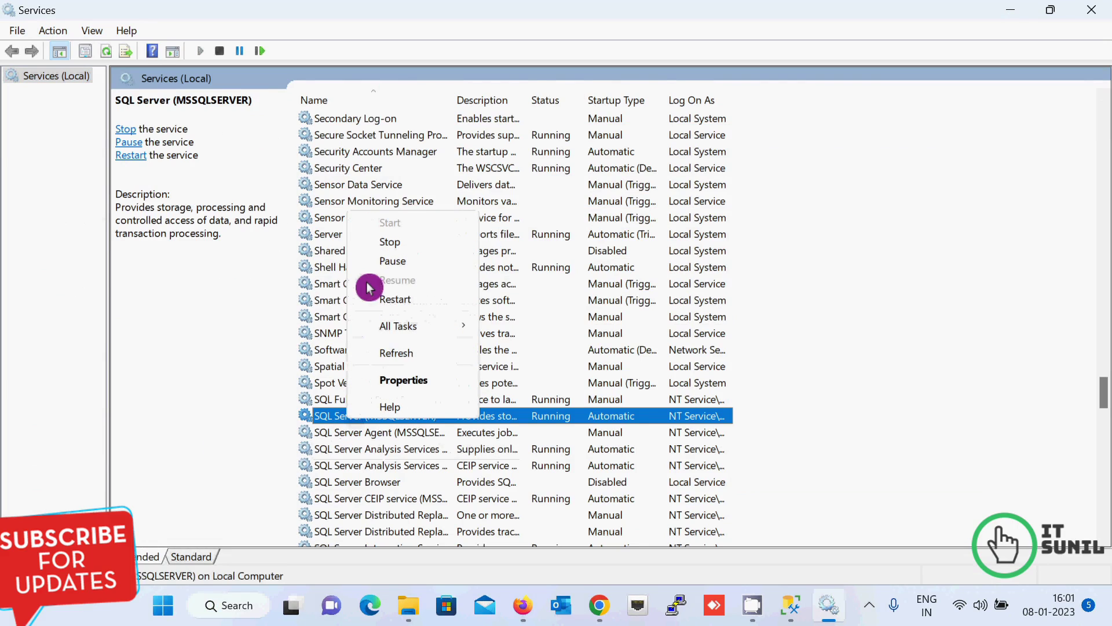
pyautogui.click(391, 242)
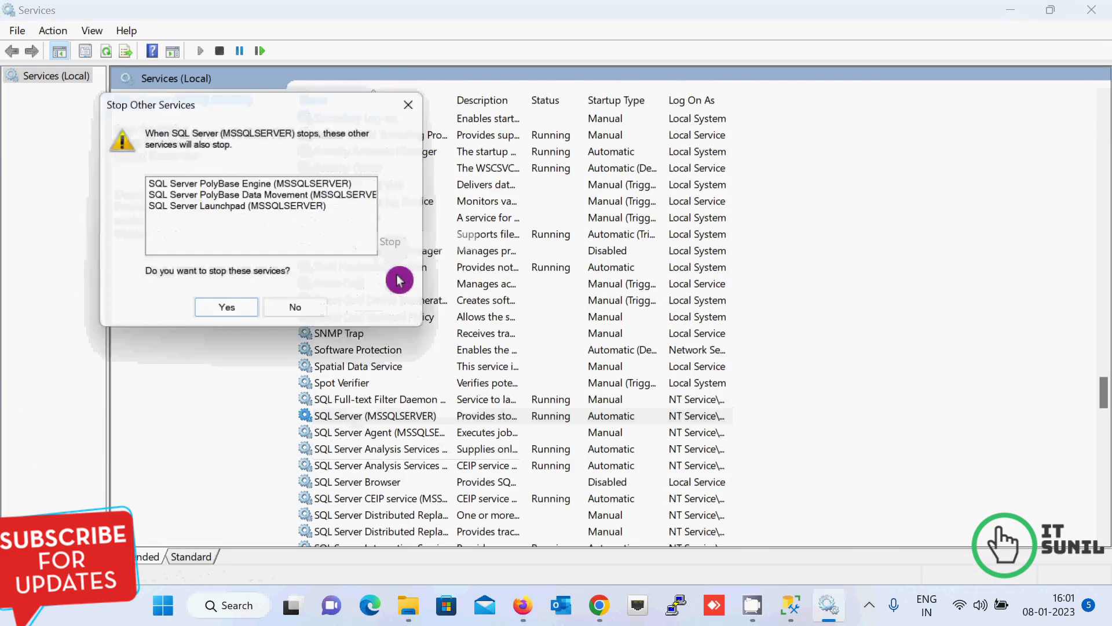
pyautogui.click(225, 308)
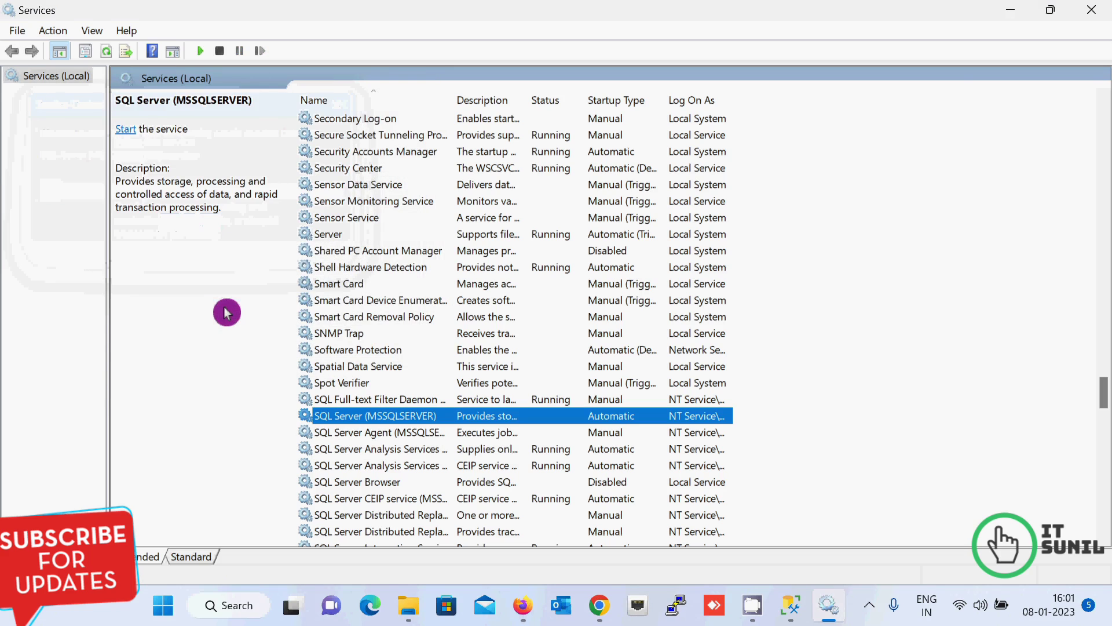
# Step: In File Explorer, copy DEMO.mdf and DEMO_log.ldf from SQL Database into its SQL Server subfolder with administrator permission, then return to SQL Database
pyautogui.hotkey('alt', 'Tab')
pyautogui.hotkey('alt', 'Tab')
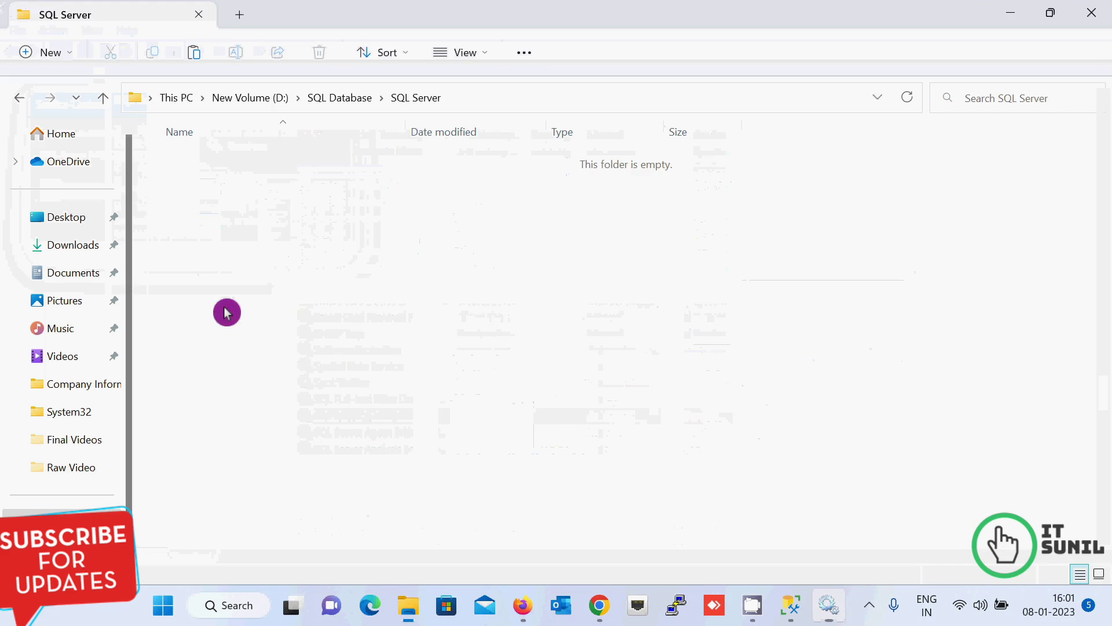
pyautogui.click(336, 104)
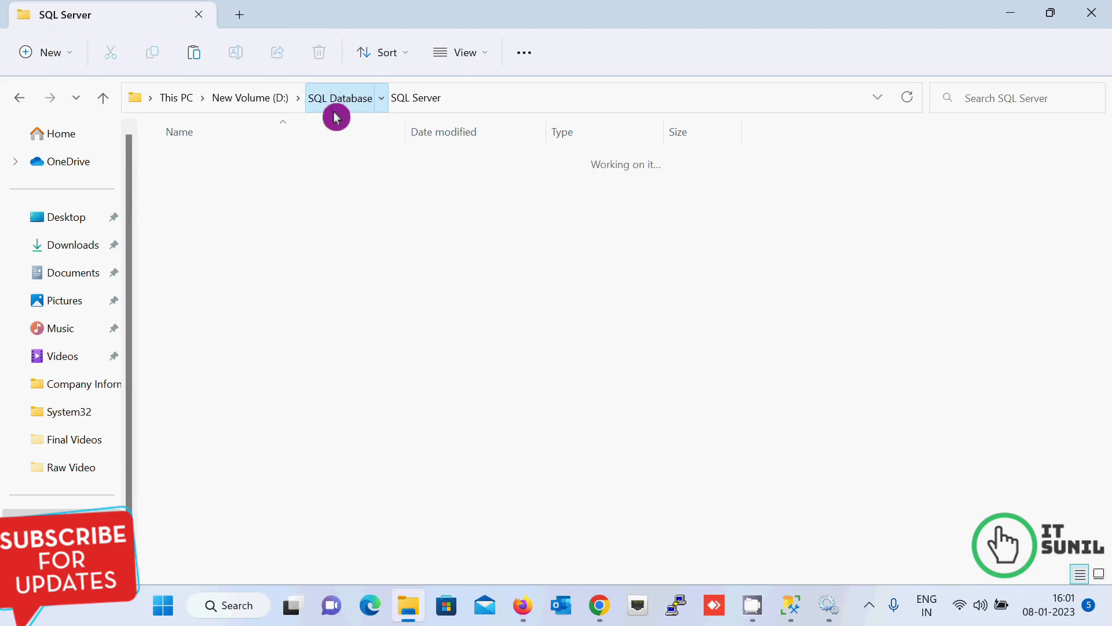
pyautogui.moveTo(274, 355); pyautogui.dragTo(162, 218)
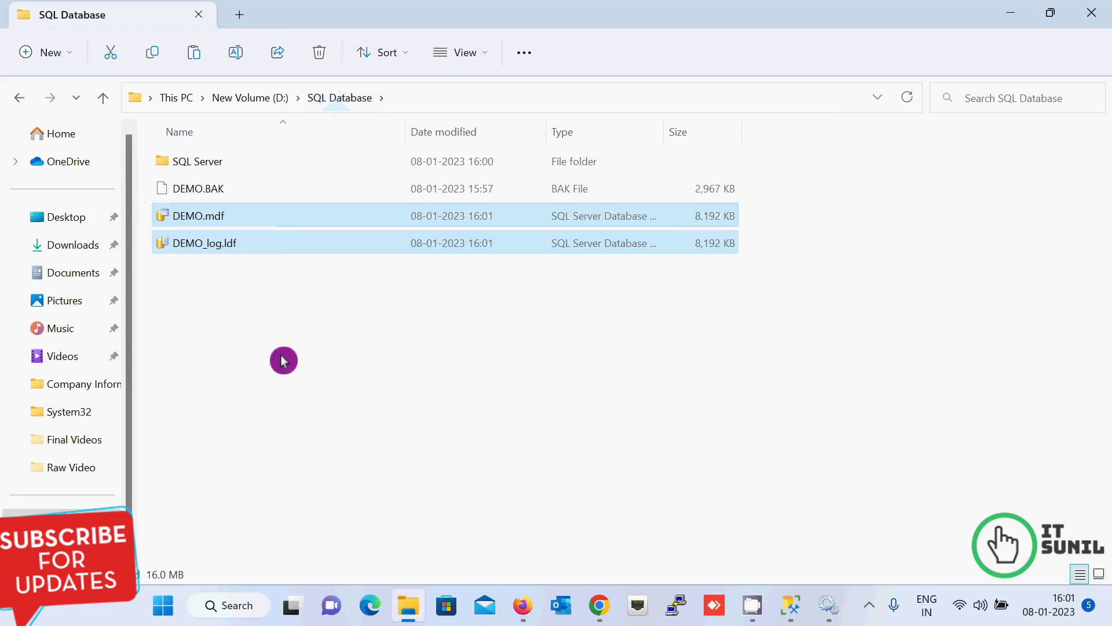
pyautogui.doubleClick(199, 162)
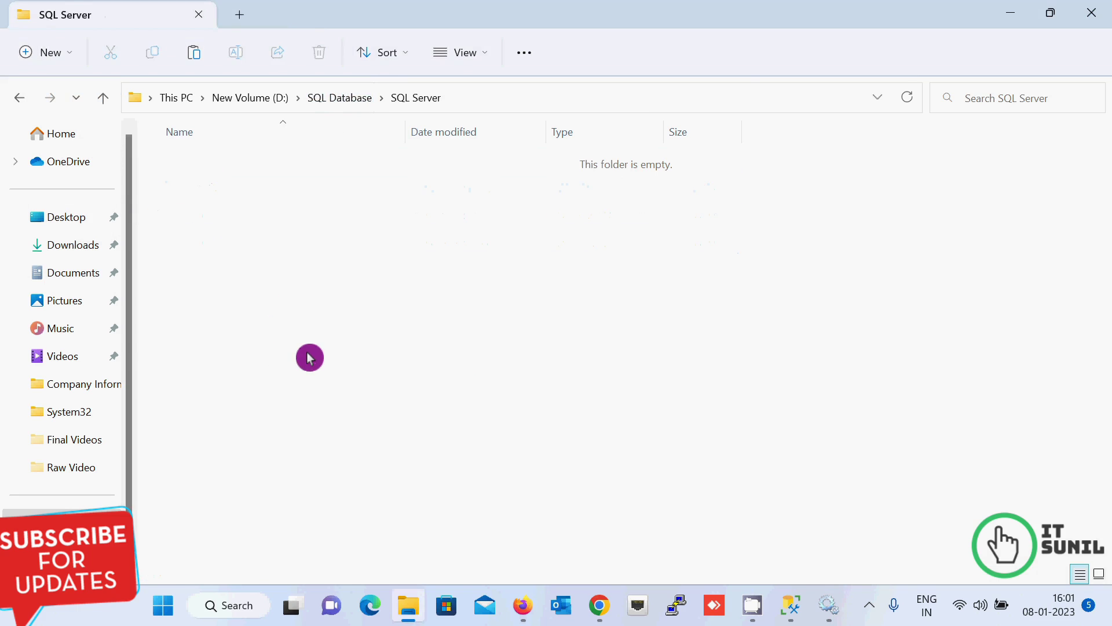
pyautogui.hotkey('ctrl', 'v')
pyautogui.click(400, 277)
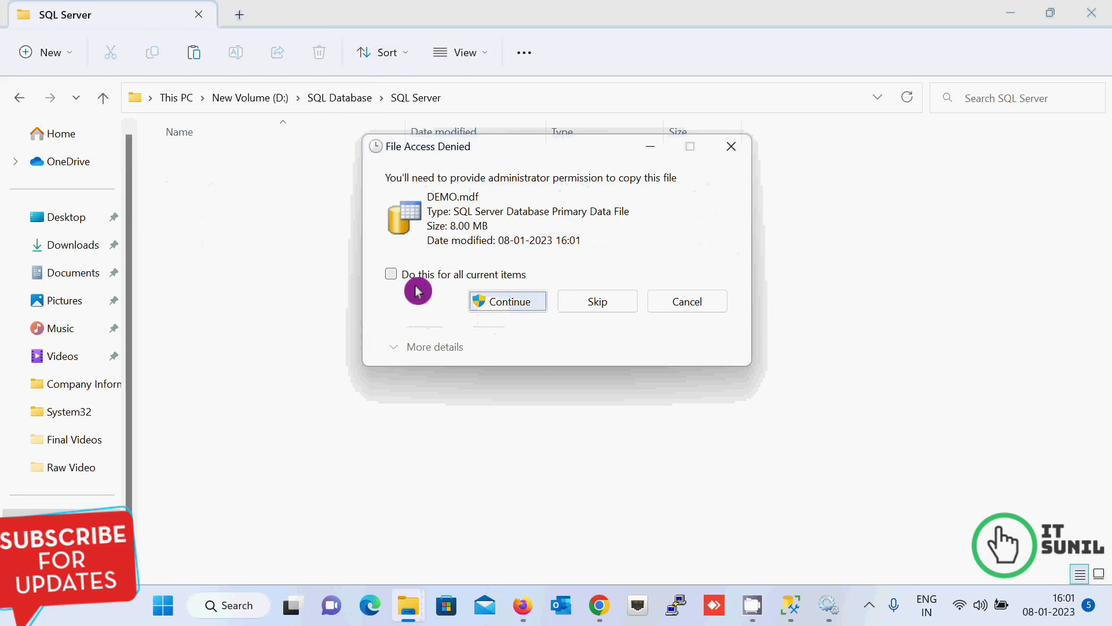
pyautogui.click(513, 308)
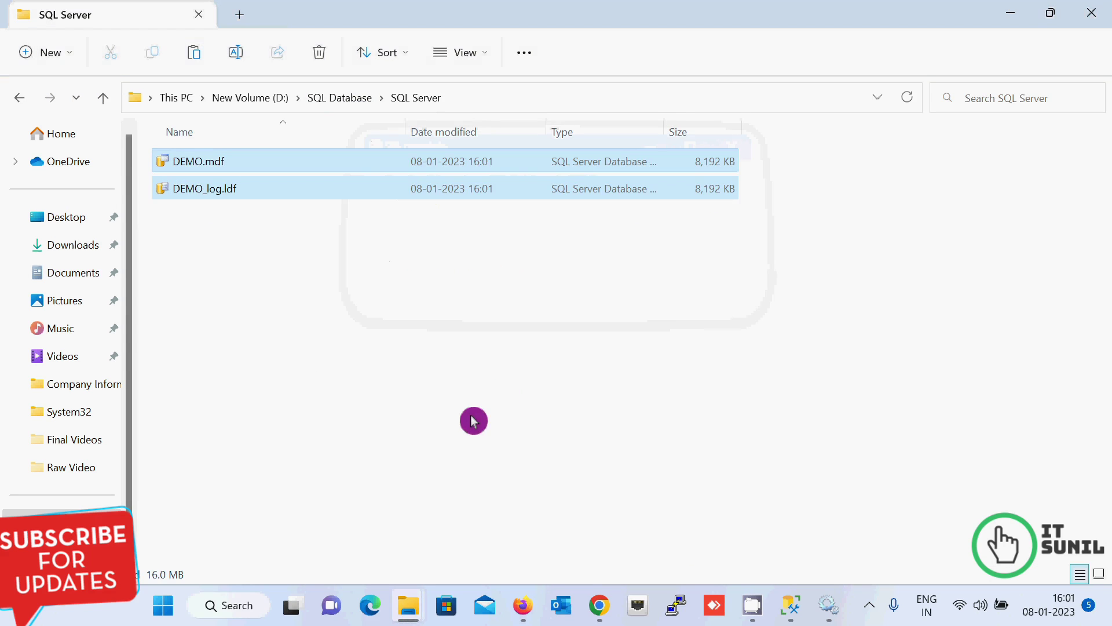
pyautogui.click(487, 377)
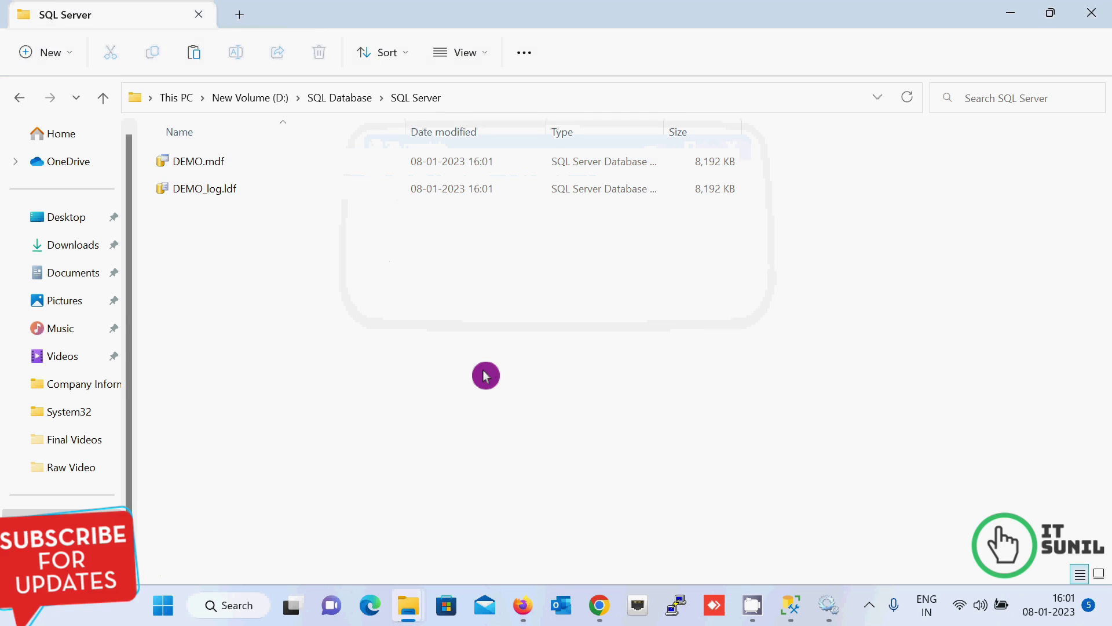
pyautogui.click(364, 97)
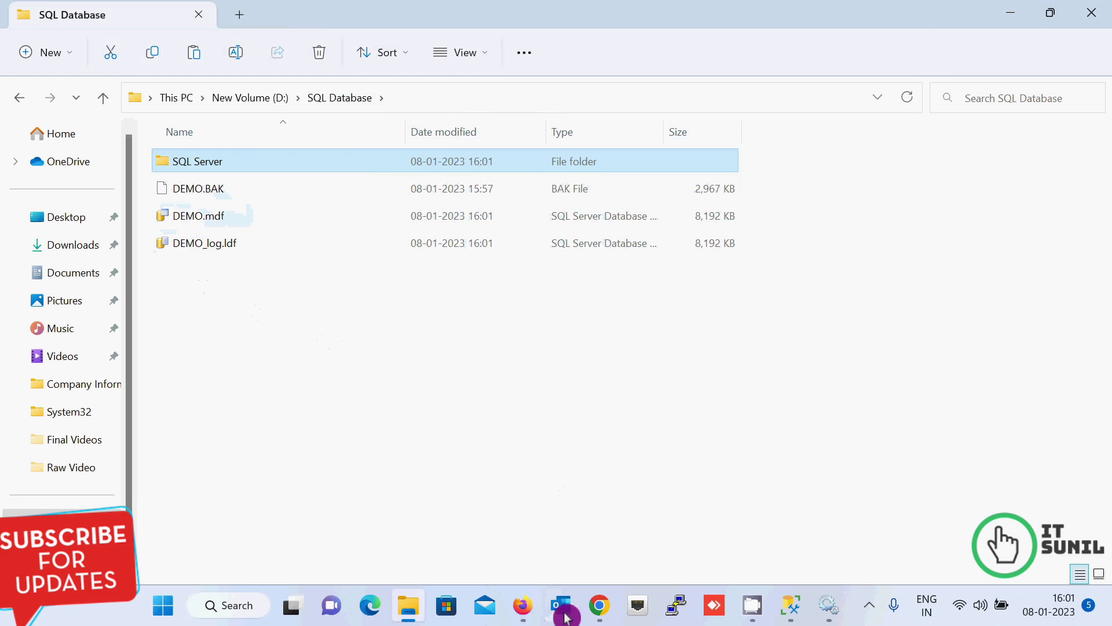
# Step: Return to the Services console and start the SQL Server (MSSQLSERVER) service, then minimize the console
pyautogui.moveTo(789, 606)
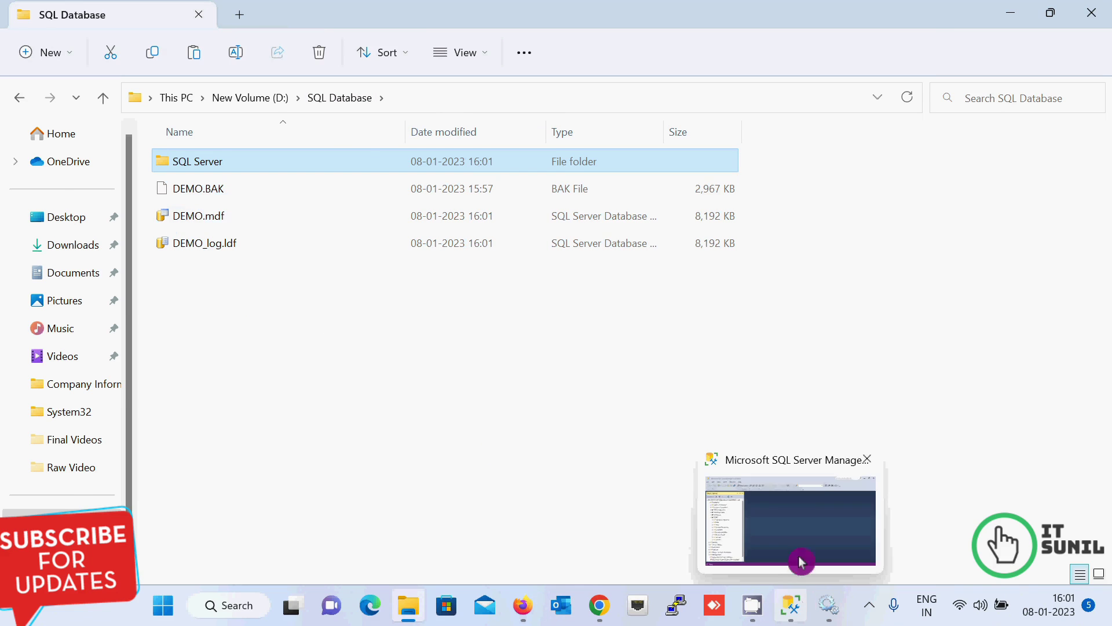
pyautogui.click(799, 556)
pyautogui.click(71, 269)
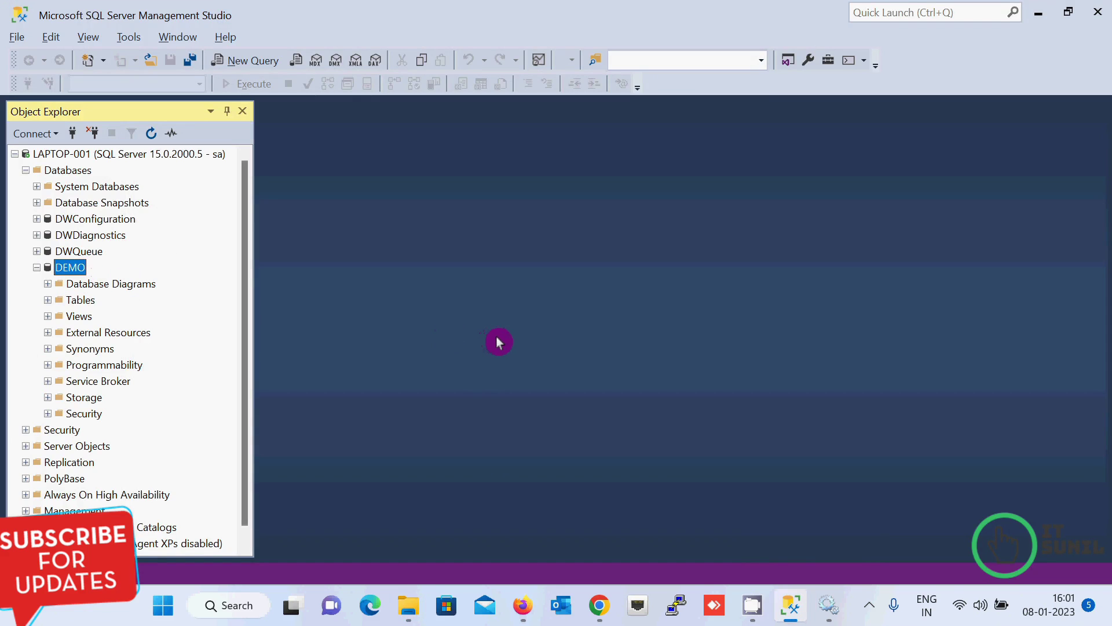
pyautogui.moveTo(829, 605)
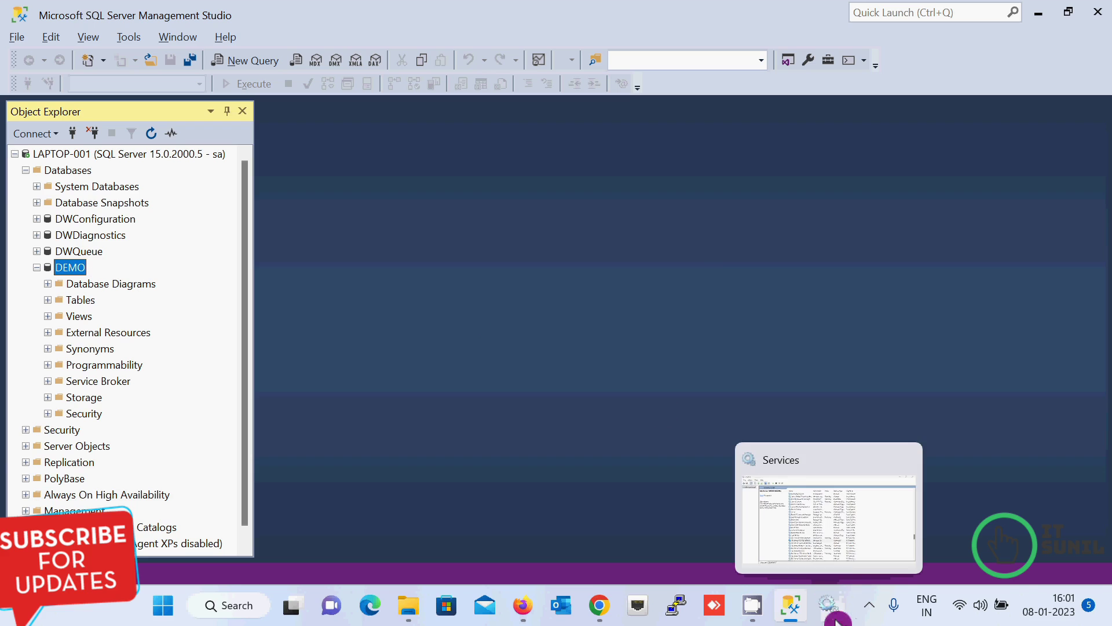
pyautogui.click(842, 541)
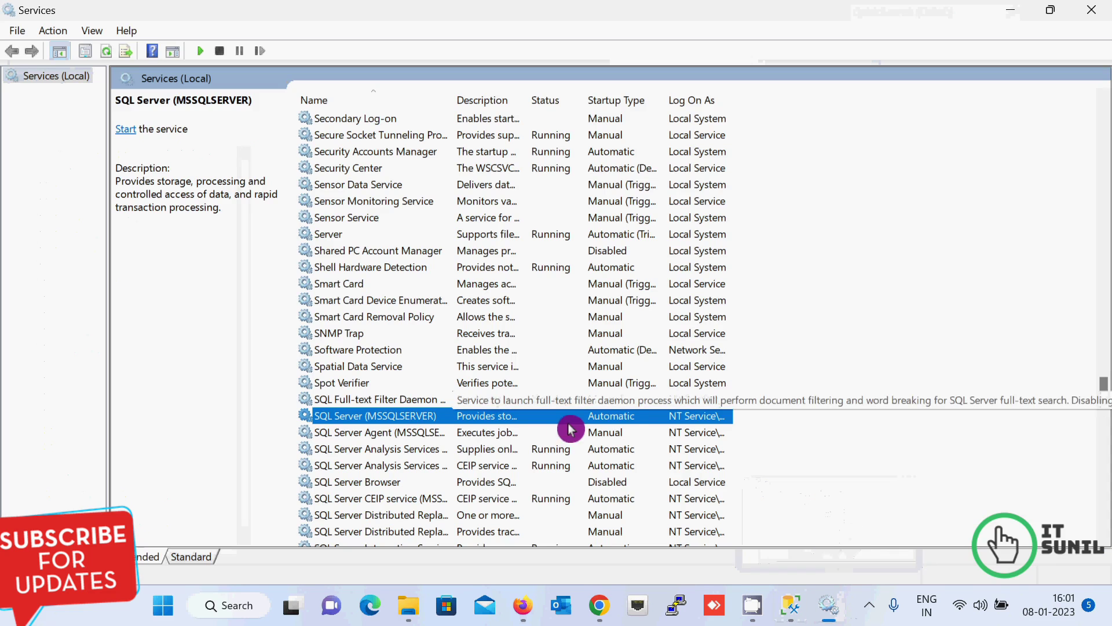
pyautogui.rightClick(397, 417)
pyautogui.click(433, 220)
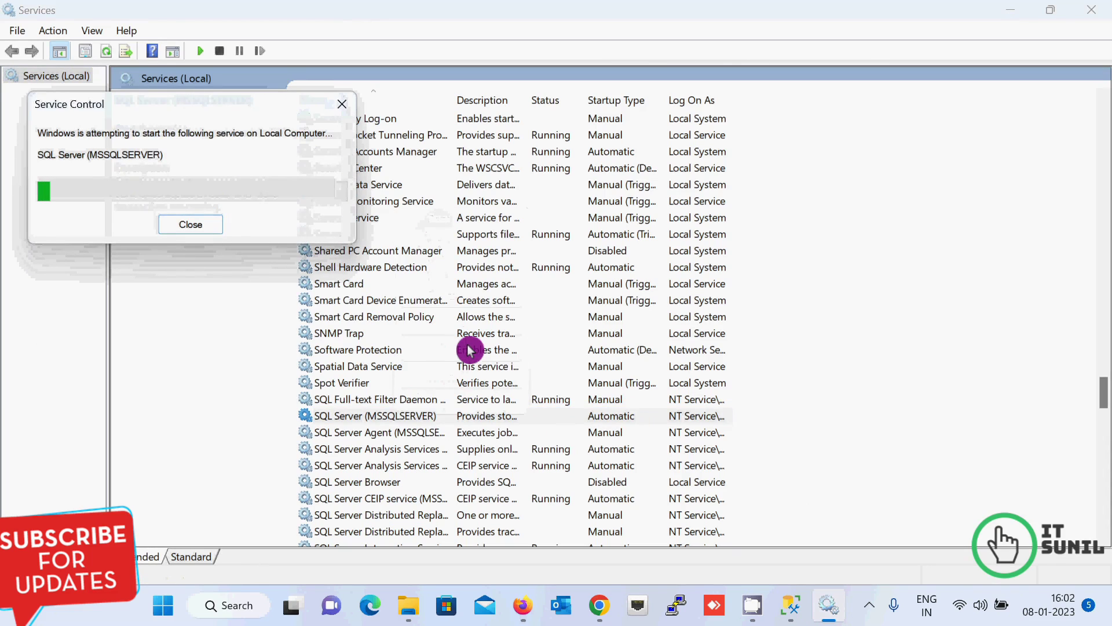
pyautogui.click(1011, 12)
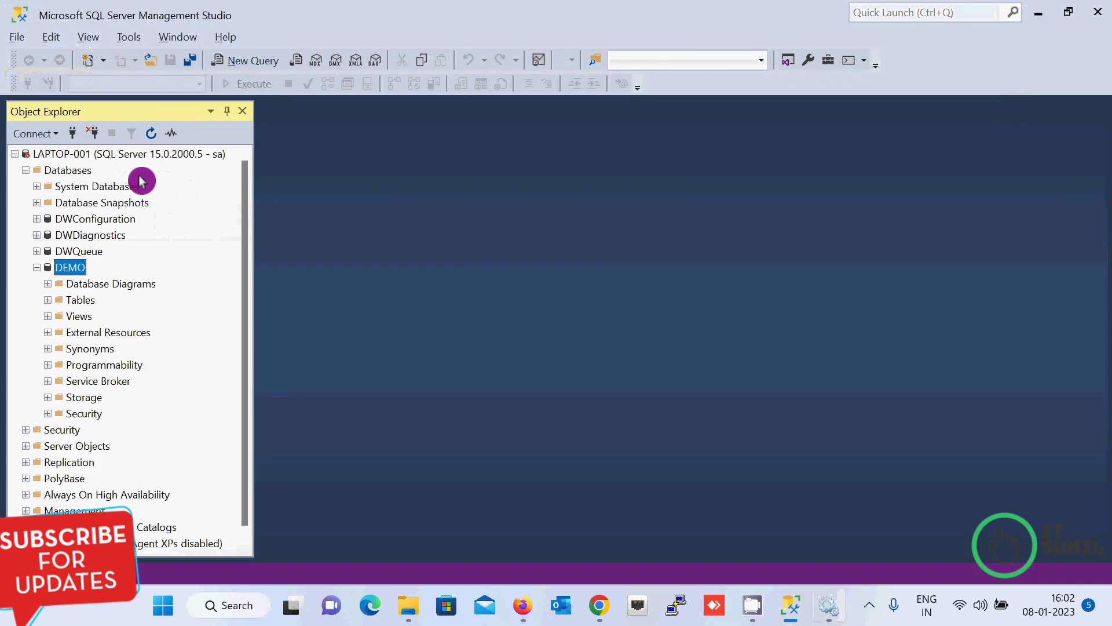
# Step: Refresh Object Explorer in SQL Server Management Studio and delete the DEMO database
pyautogui.click(153, 135)
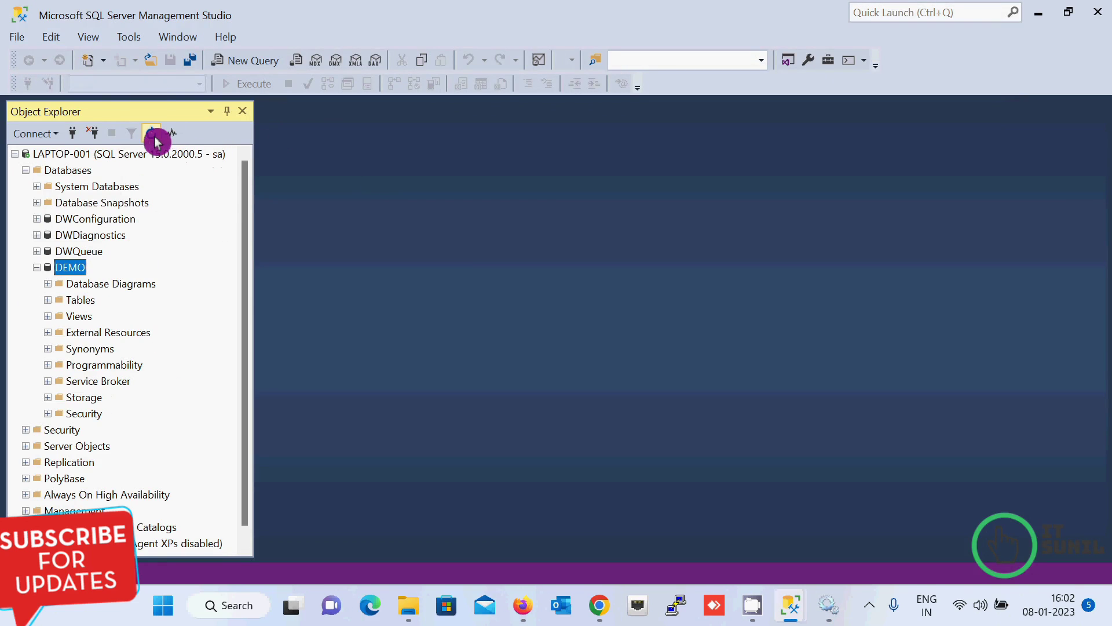
pyautogui.rightClick(70, 273)
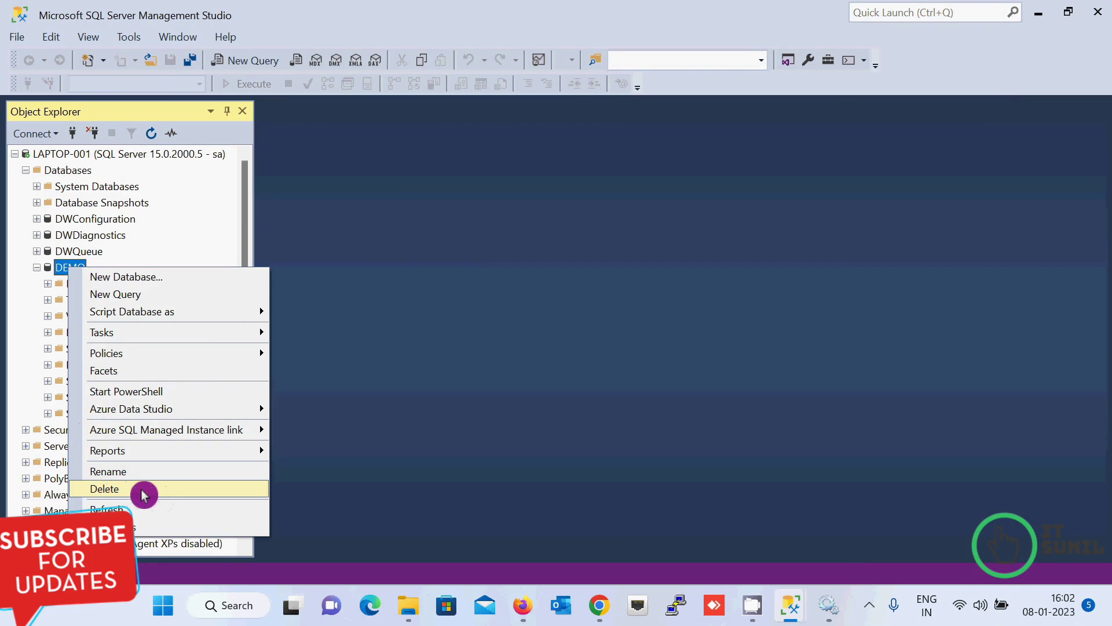
pyautogui.click(111, 489)
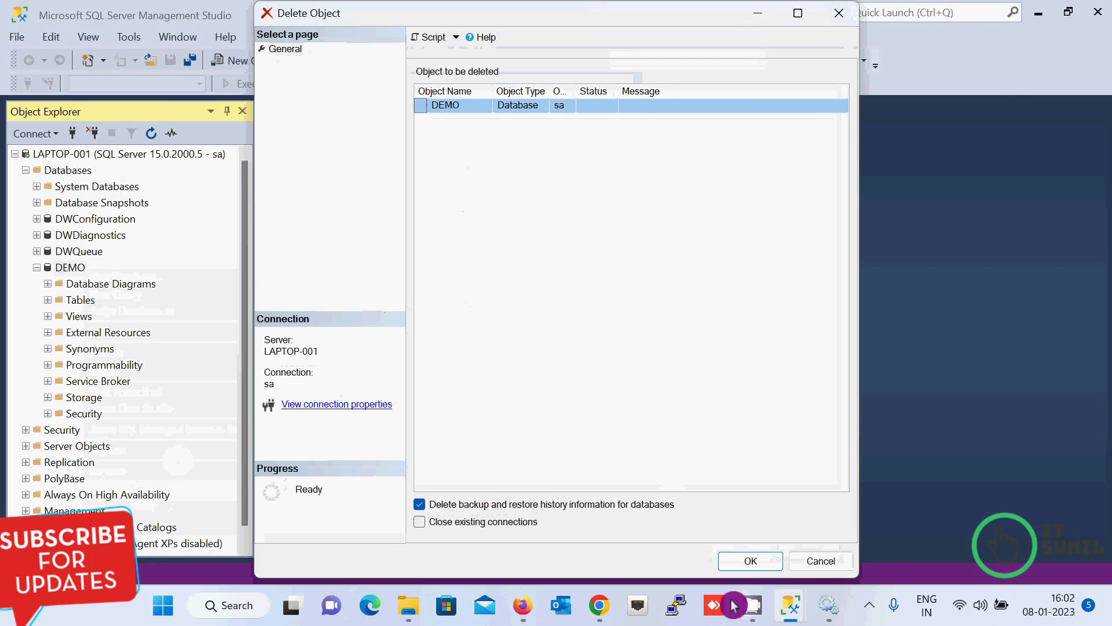
pyautogui.click(750, 561)
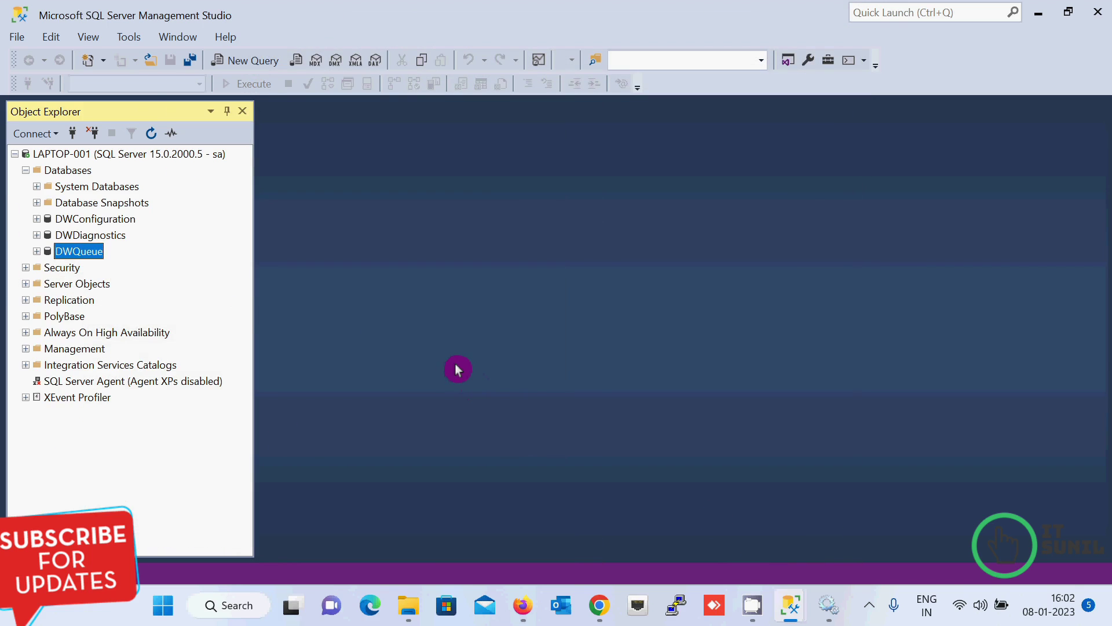
# Step: Switch to File Explorer and check which DEMO files are in SQL Database and its SQL Server subfolder
pyautogui.hotkey('alt', 'Tab')
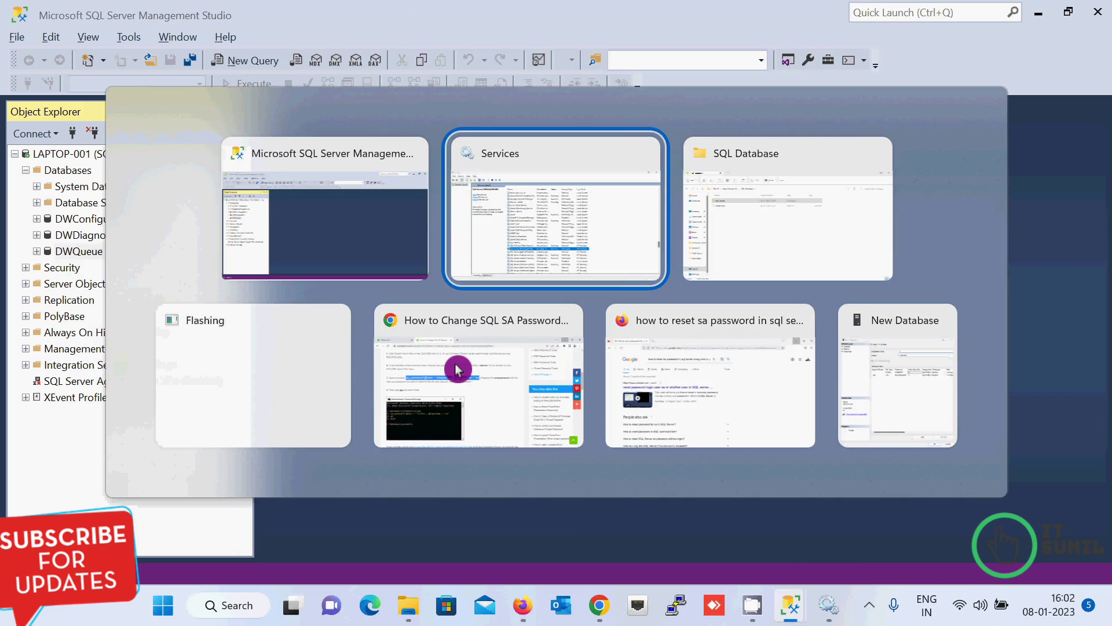
pyautogui.hotkey('alt', 'Tab')
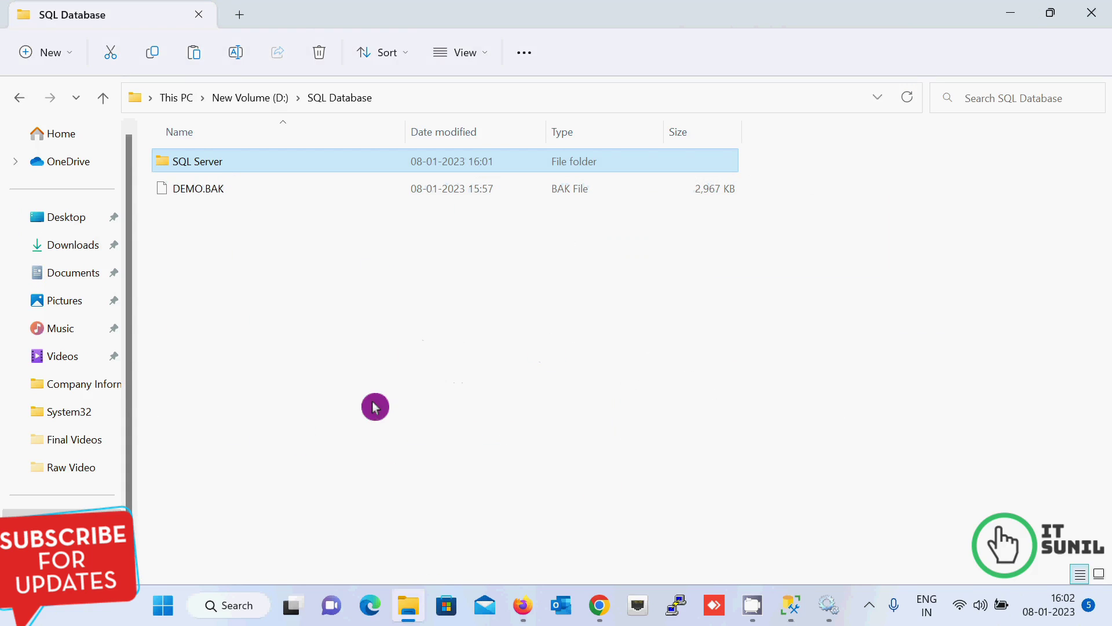
pyautogui.doubleClick(191, 162)
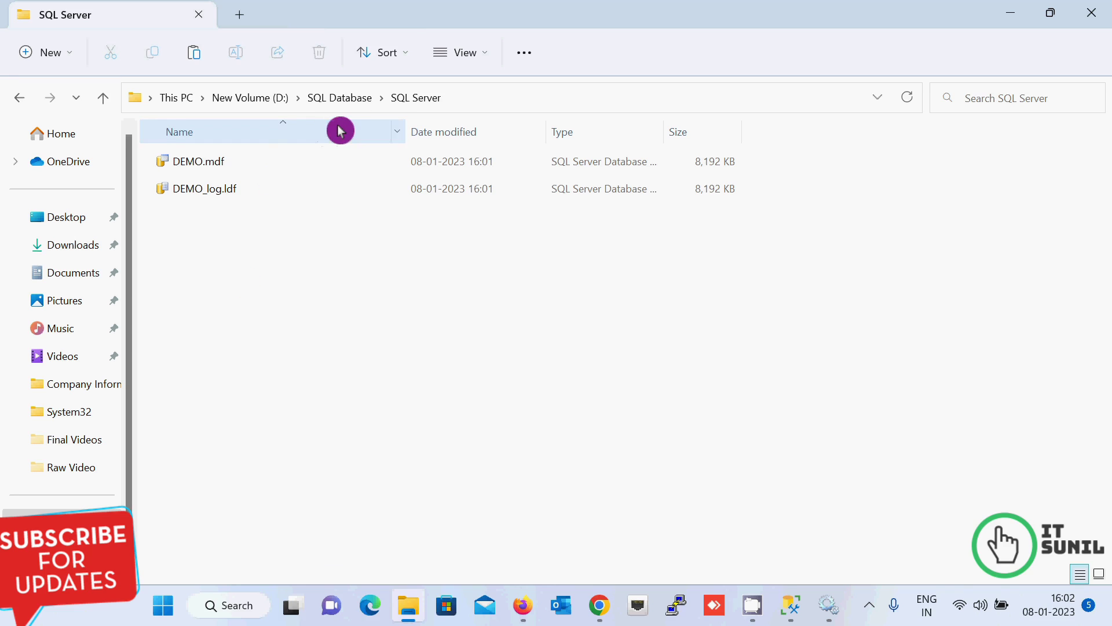
pyautogui.click(350, 100)
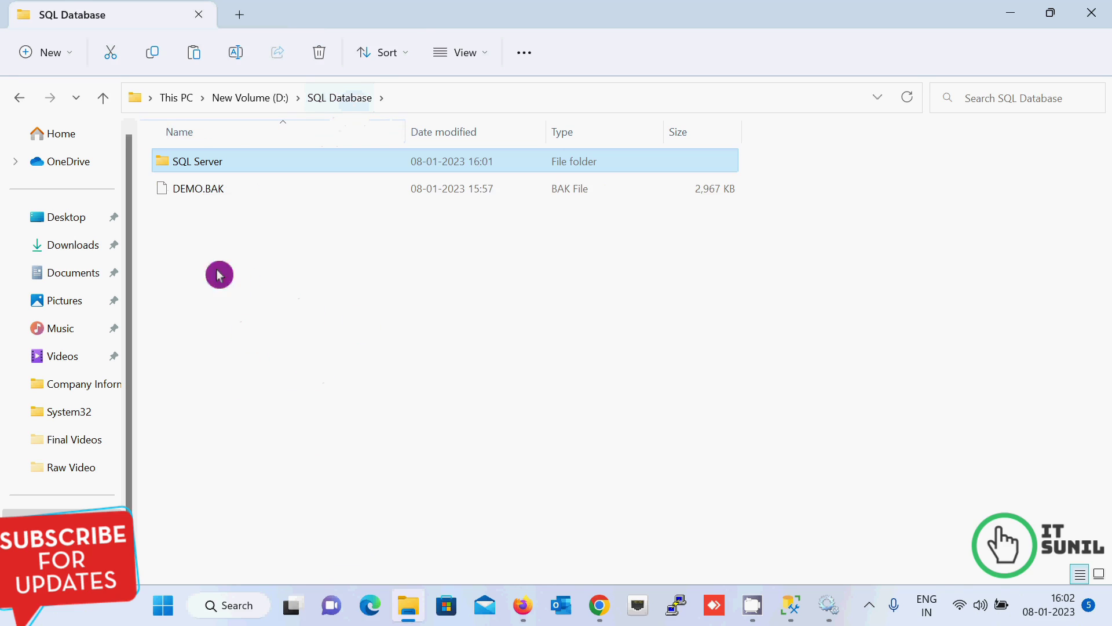
# Step: In SQL Server Management Studio, start attaching a database and add DEMO.mdf from D:\SQL Database\SQL Server
pyautogui.hotkey('alt', 'Tab')
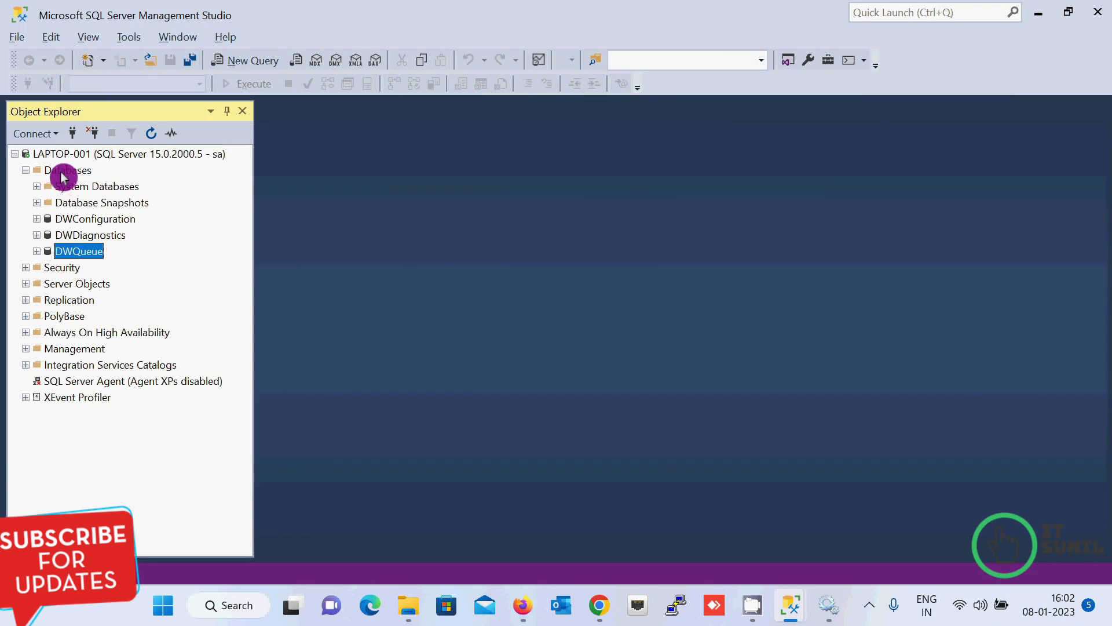
pyautogui.rightClick(66, 174)
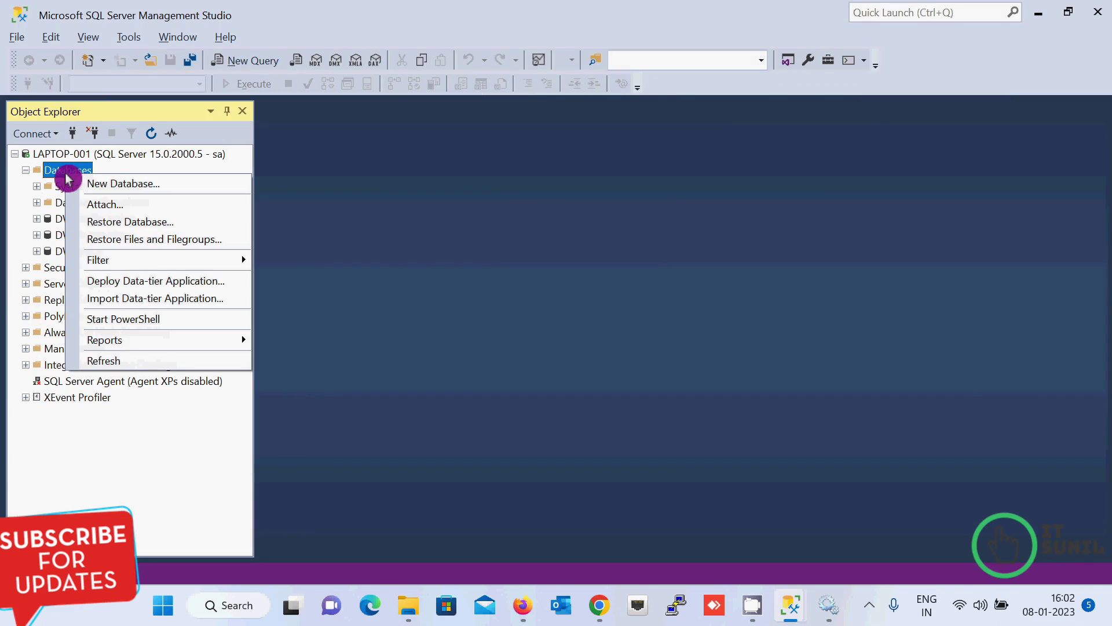
pyautogui.click(136, 207)
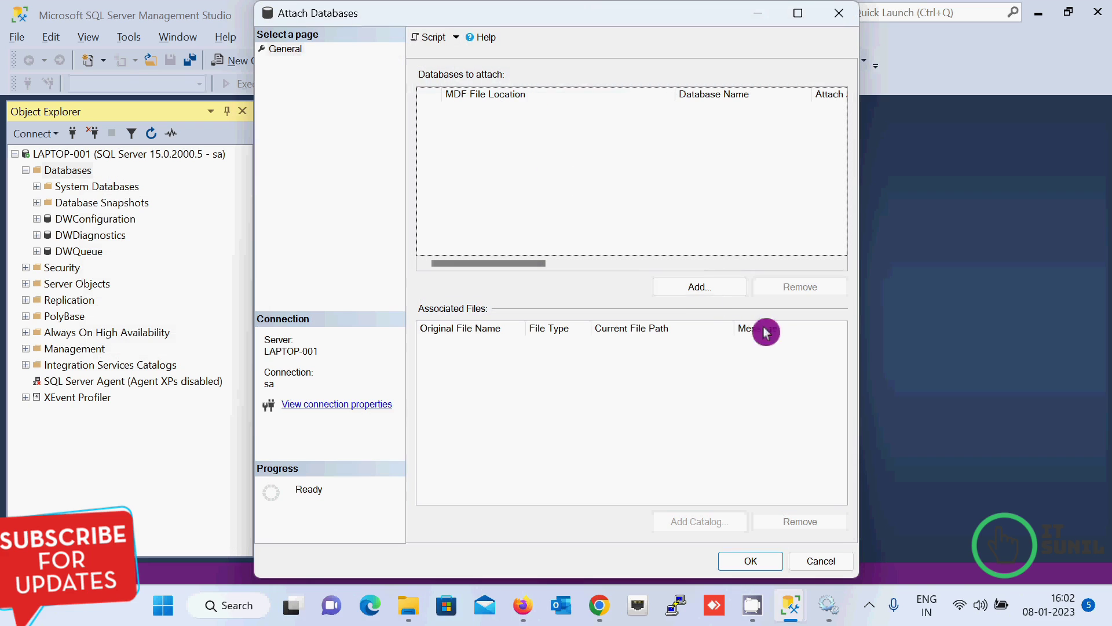
pyautogui.click(700, 286)
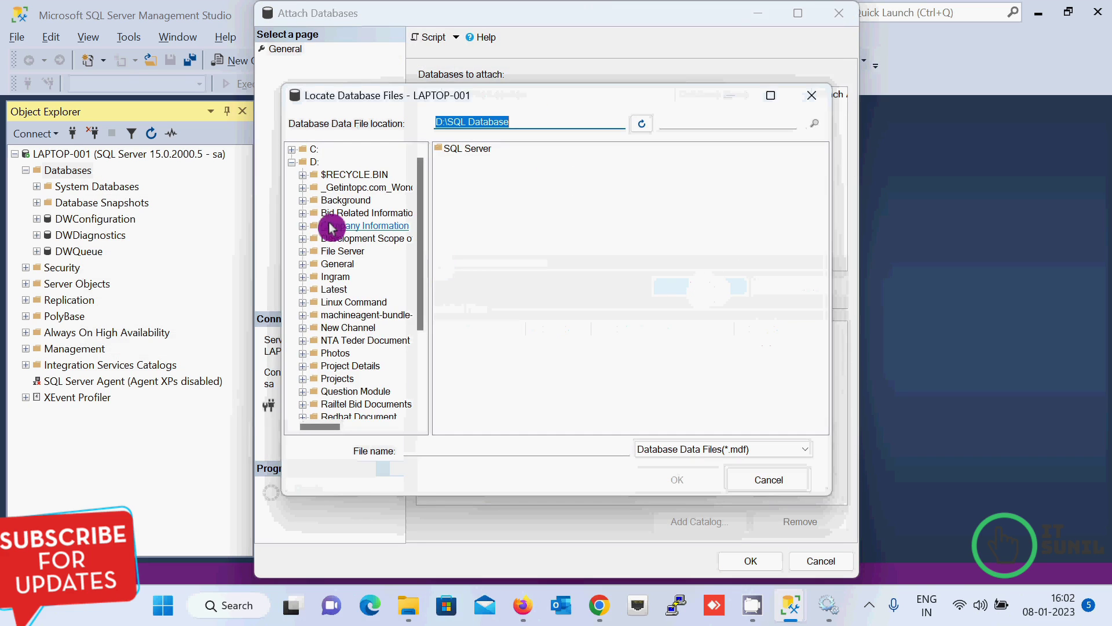
pyautogui.moveTo(426, 311); pyautogui.dragTo(423, 387)
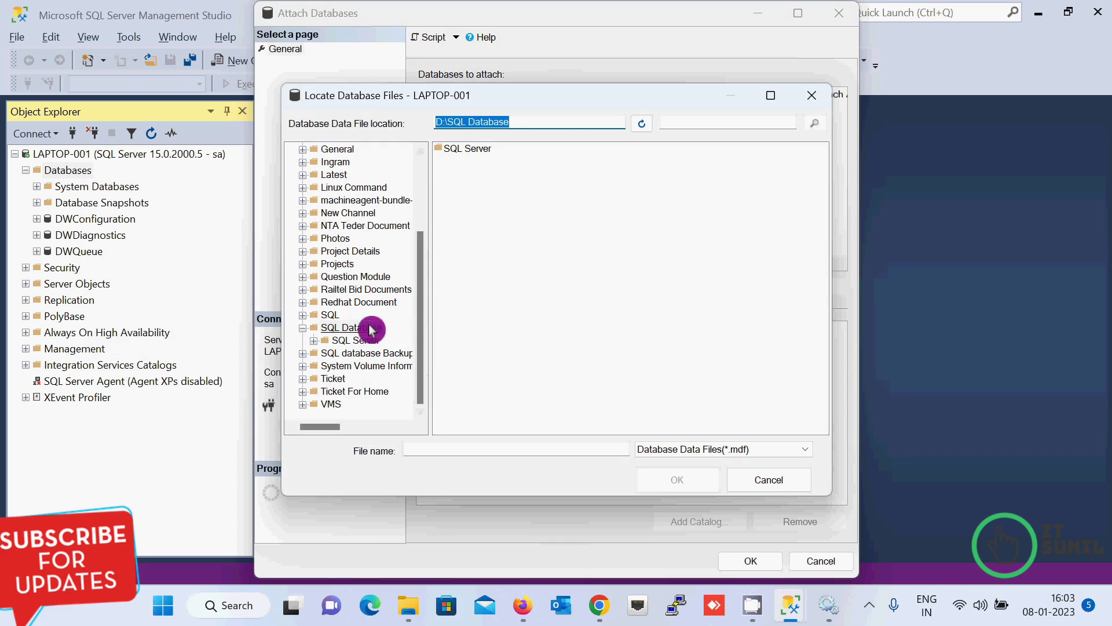
pyautogui.click(360, 341)
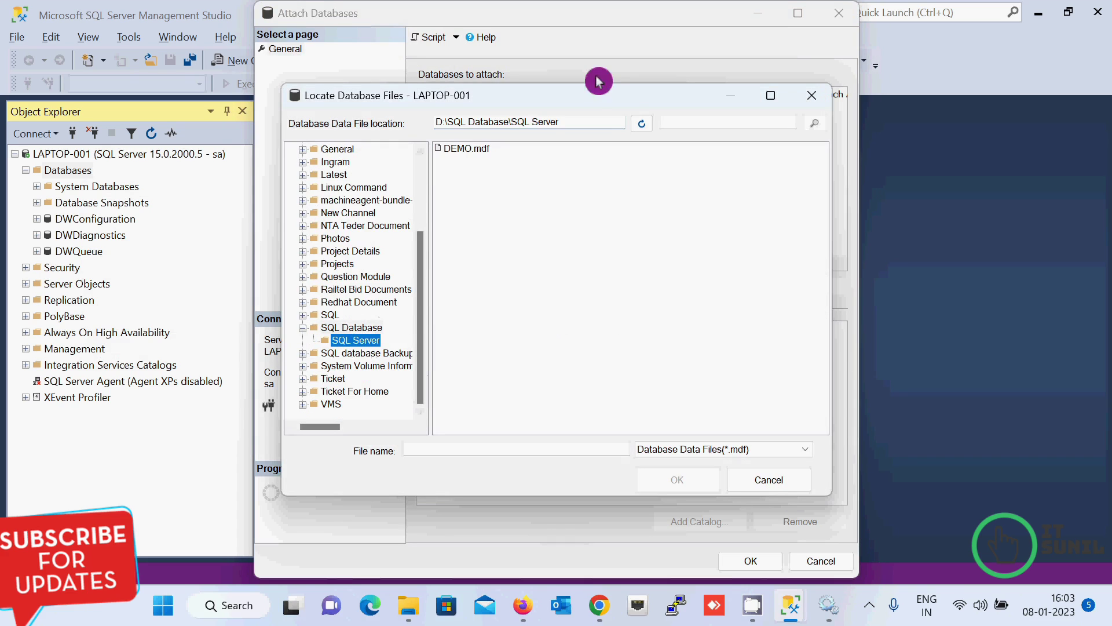
pyautogui.click(464, 150)
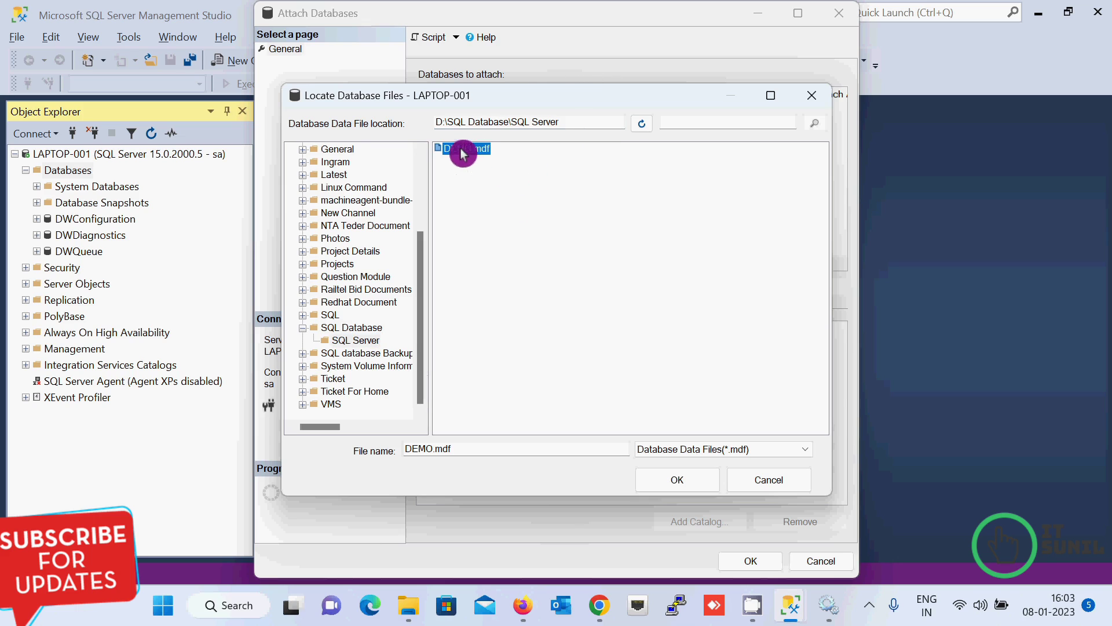
pyautogui.click(666, 484)
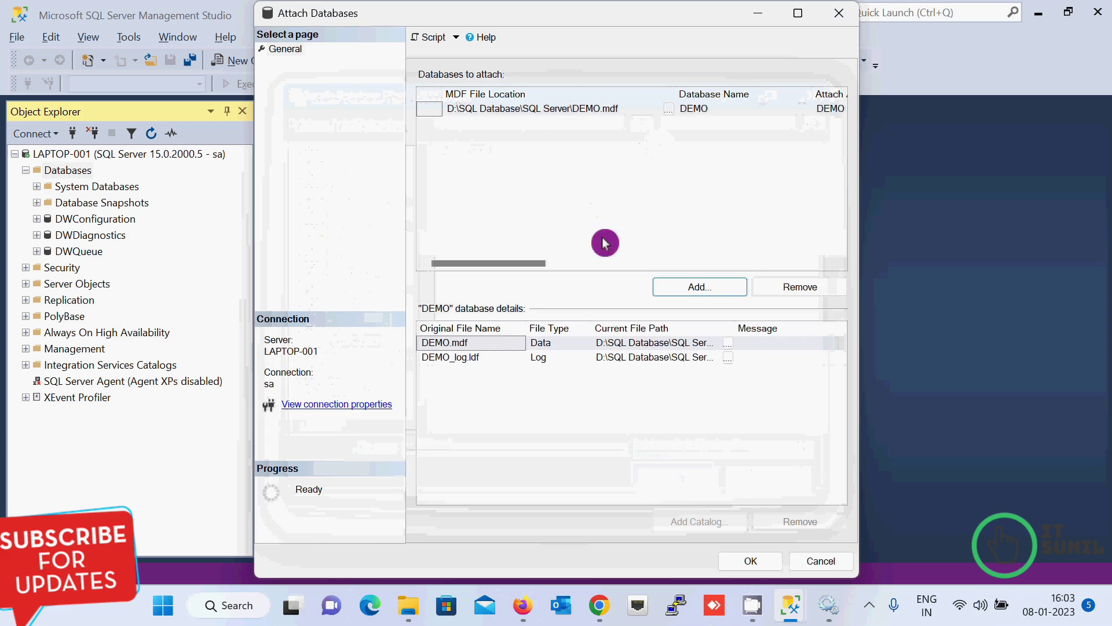
# Step: Try to attach the DEMO database and open the details of the message listed for it
pyautogui.moveTo(521, 263); pyautogui.dragTo(470, 240)
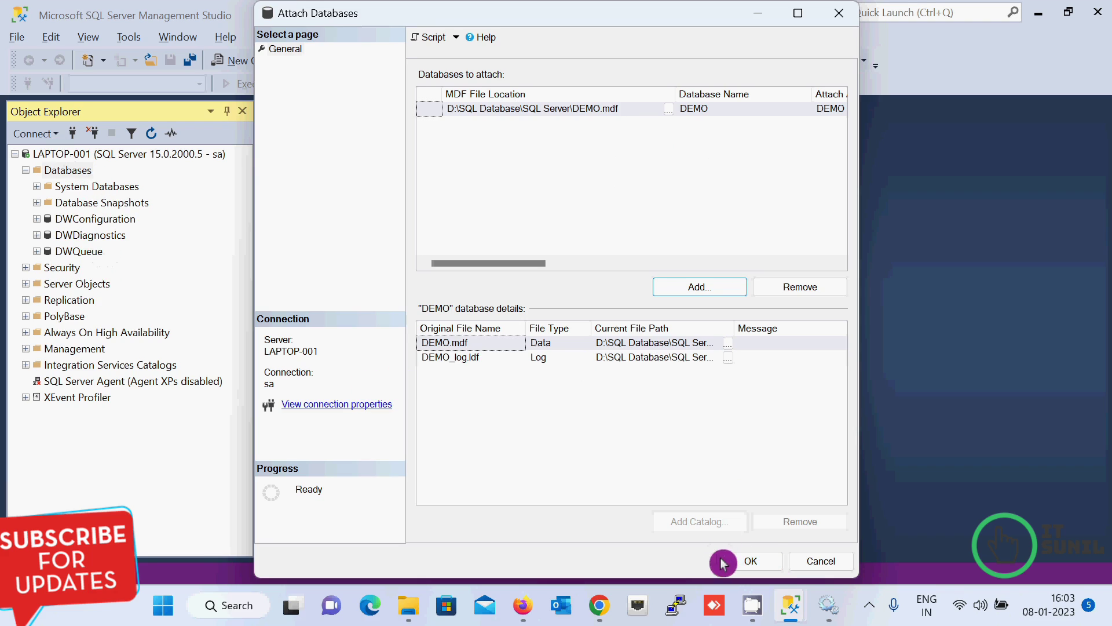
pyautogui.click(740, 564)
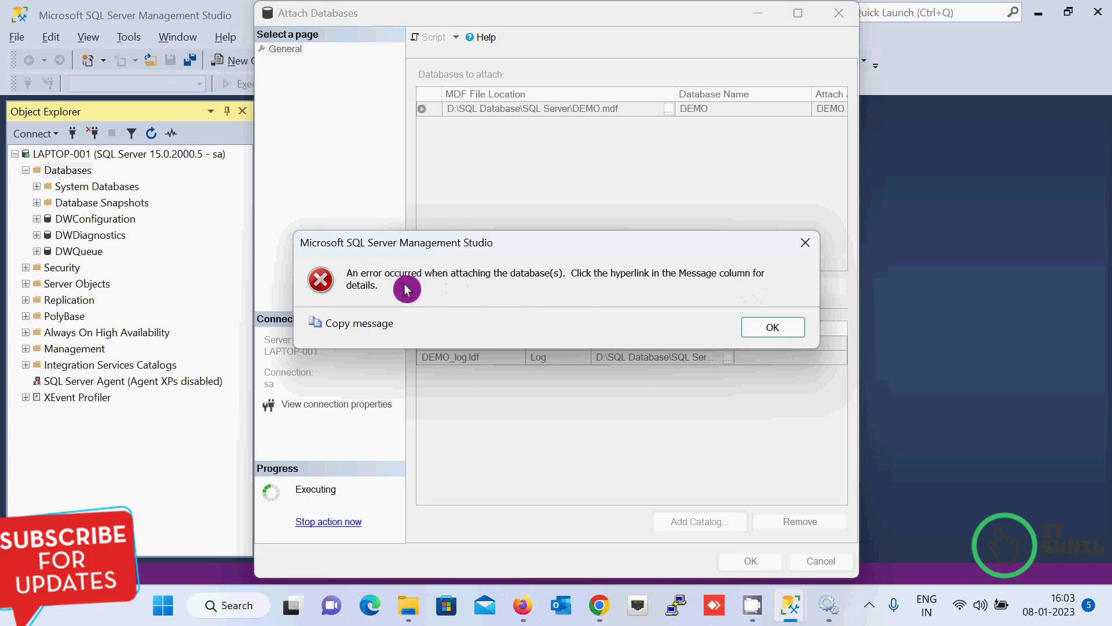
pyautogui.click(780, 327)
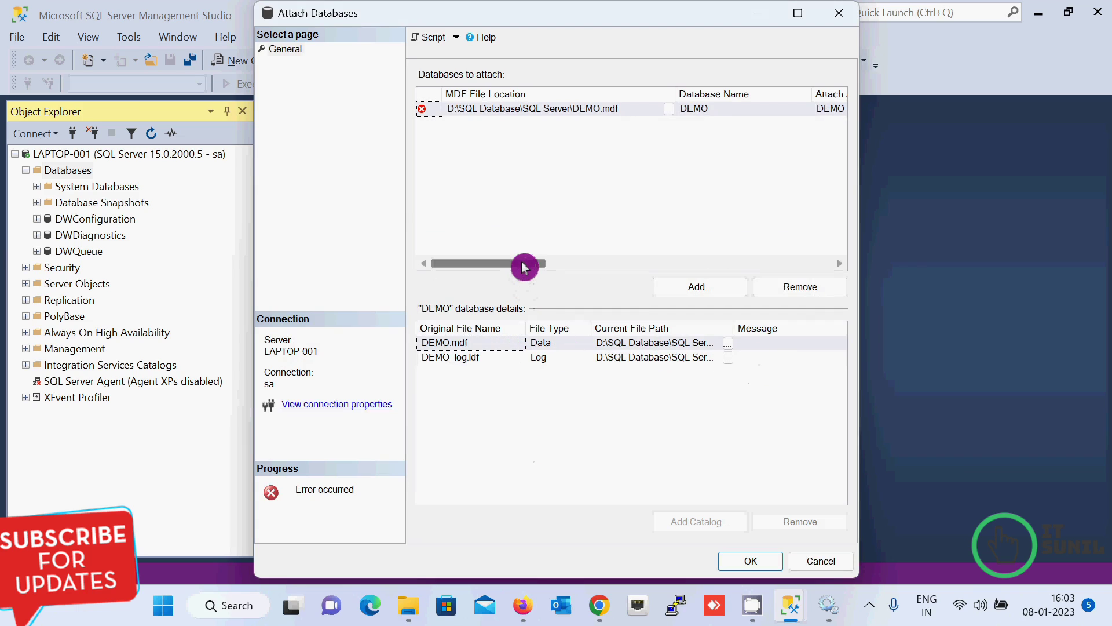
pyautogui.moveTo(522, 263); pyautogui.dragTo(792, 123)
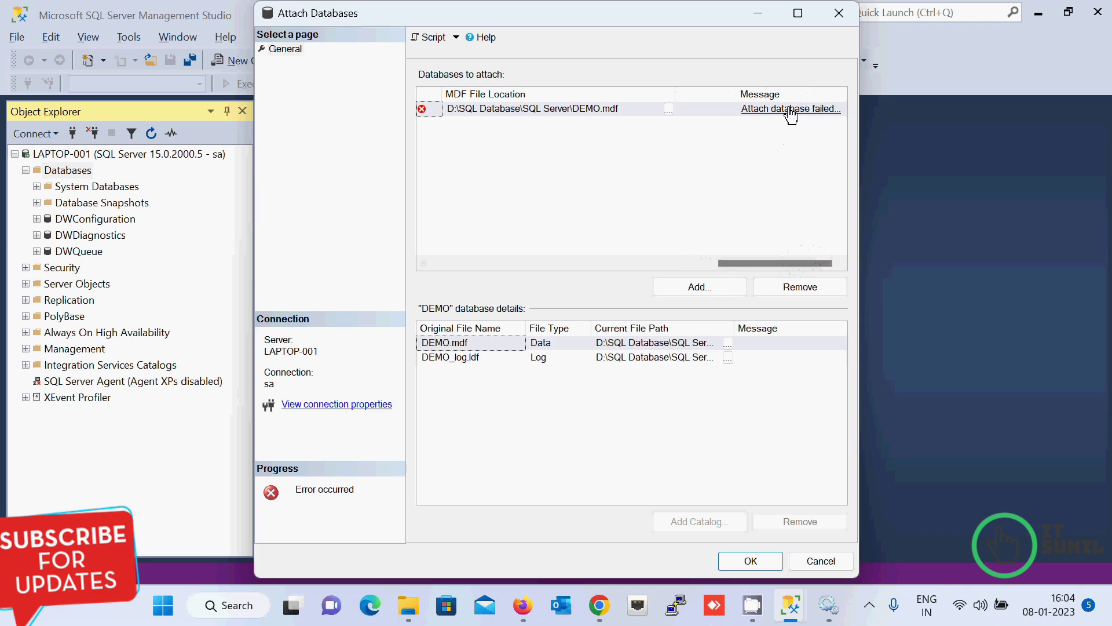
pyautogui.click(788, 110)
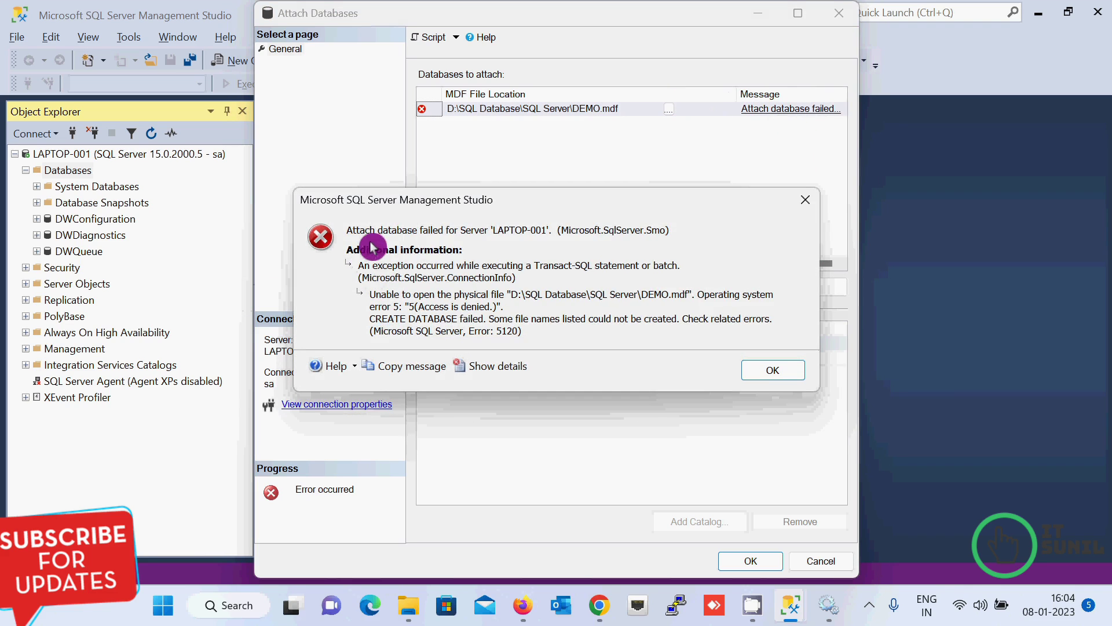